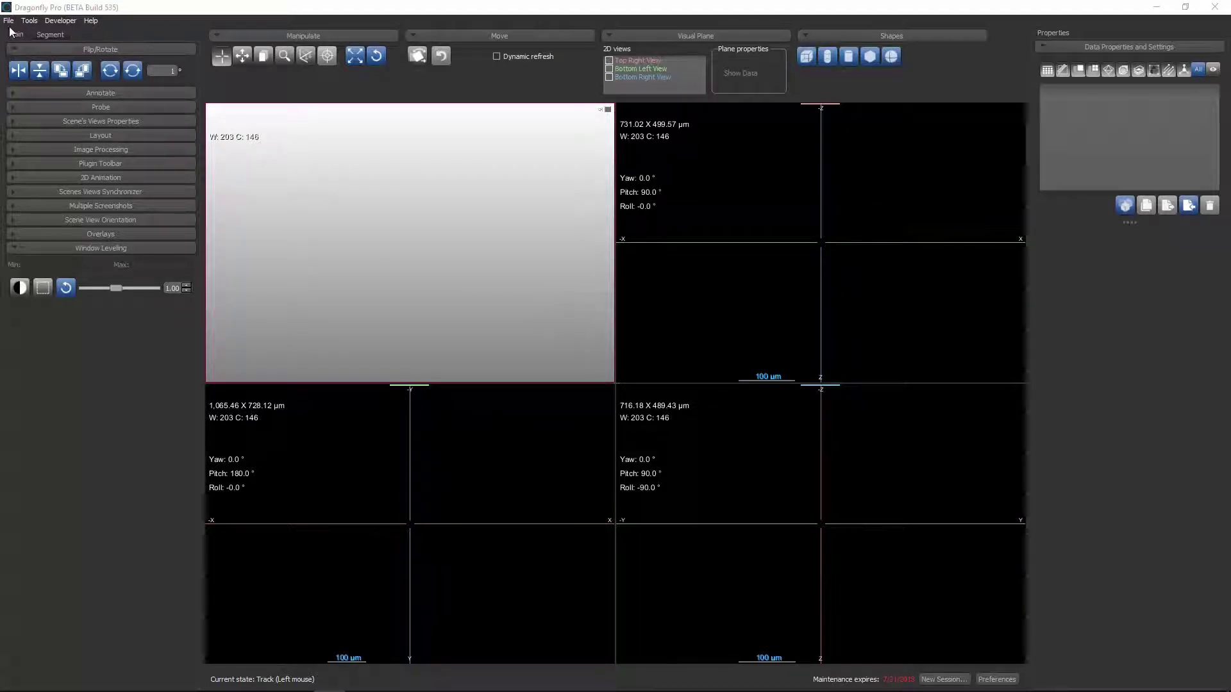
Add the image files Tile00001 through Tile00375 from the StitchingLesson folder 00 to a new image import.
{"action": "left_click", "coordinate": [9, 20]}
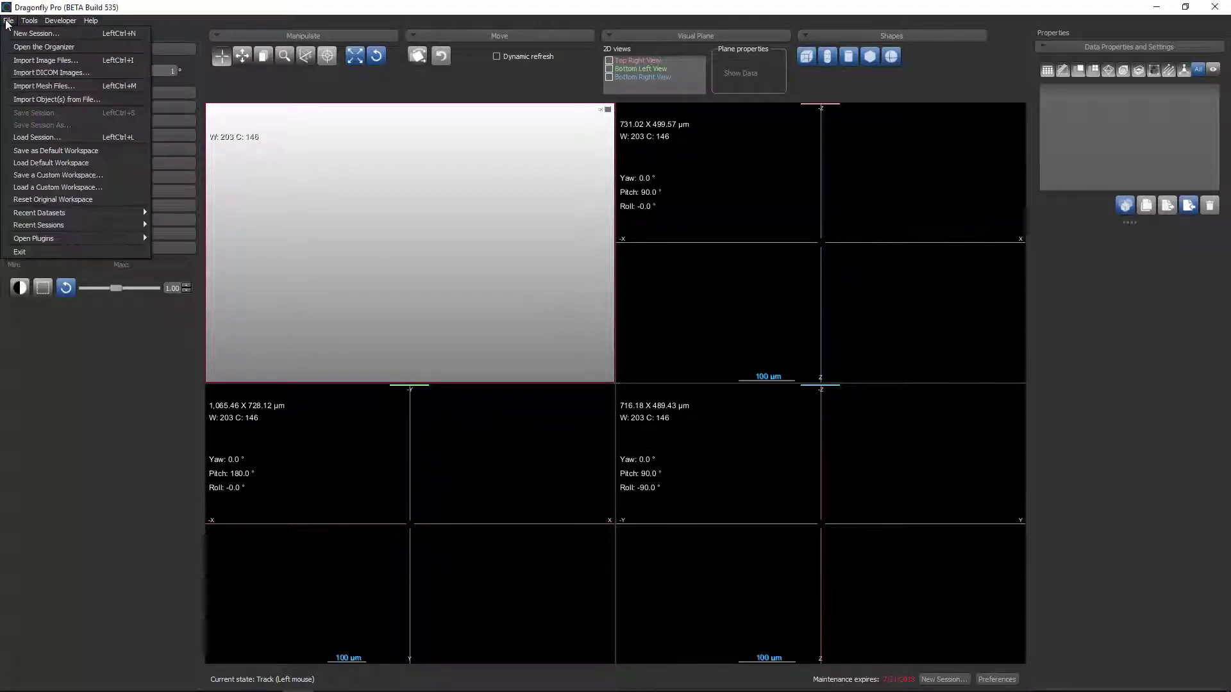
{"action": "left_click", "coordinate": [23, 62]}
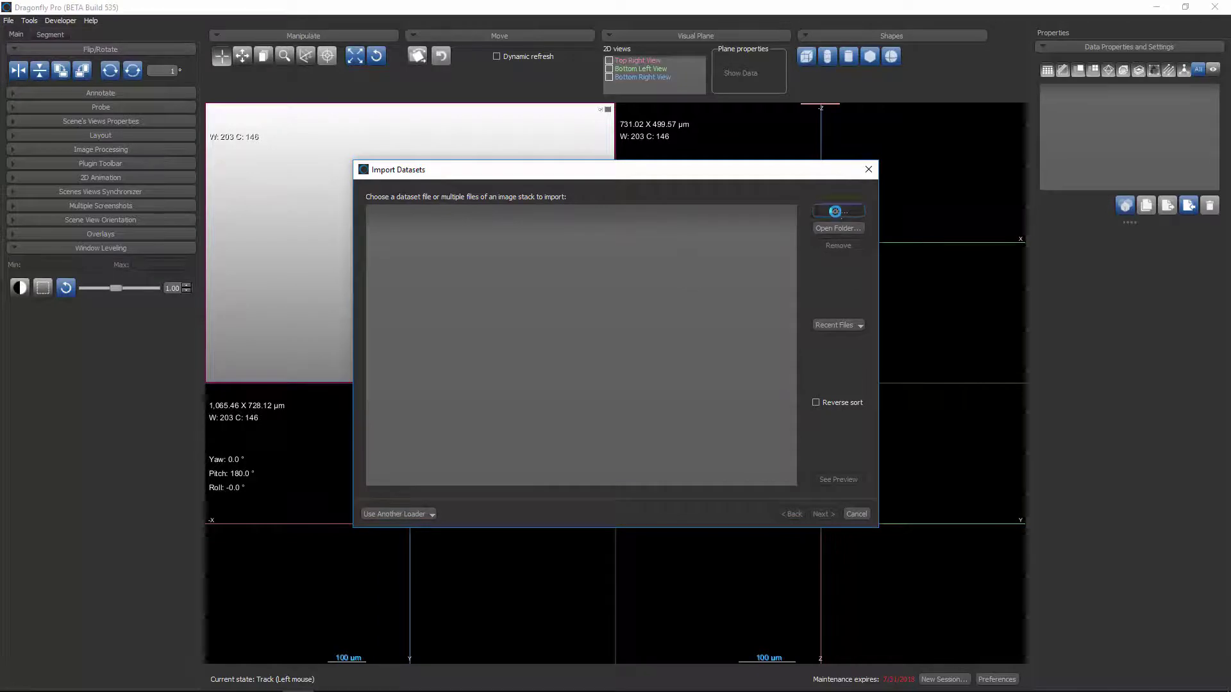
{"action": "left_click", "coordinate": [835, 211]}
{"action": "left_click", "coordinate": [550, 183]}
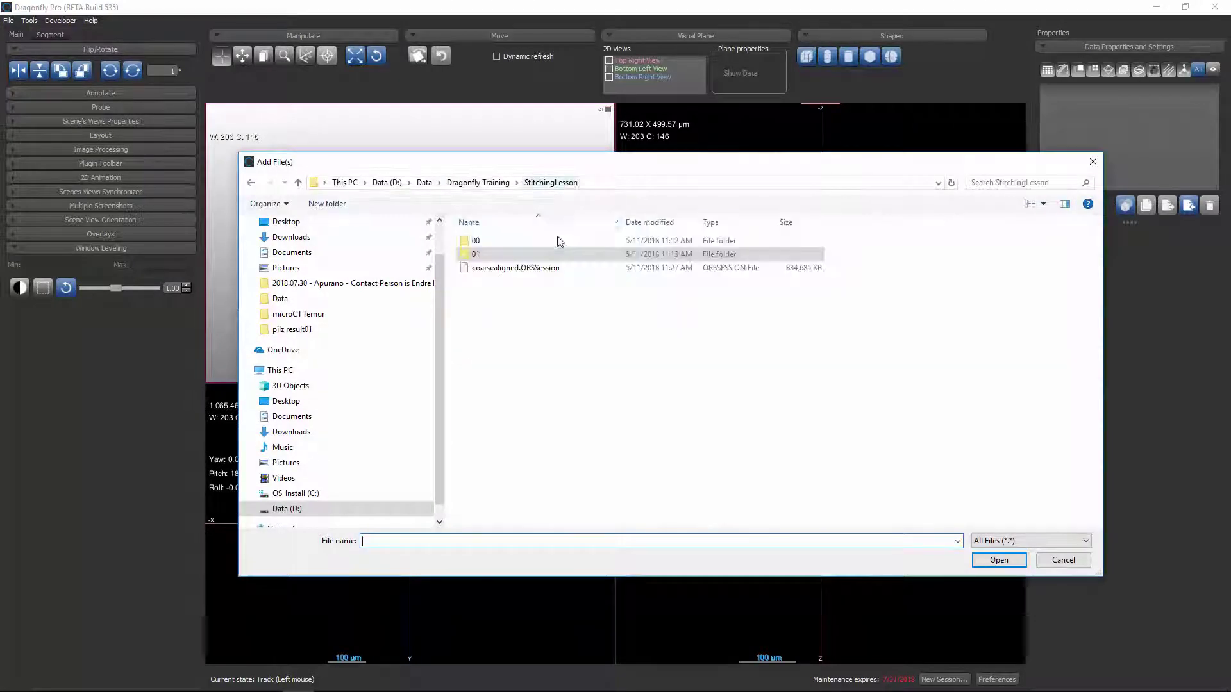
{"action": "double_click", "coordinate": [490, 241]}
{"action": "left_click", "coordinate": [560, 250]}
{"action": "left_click_drag", "start_coordinate": [1097, 242], "coordinate": [1104, 516]}
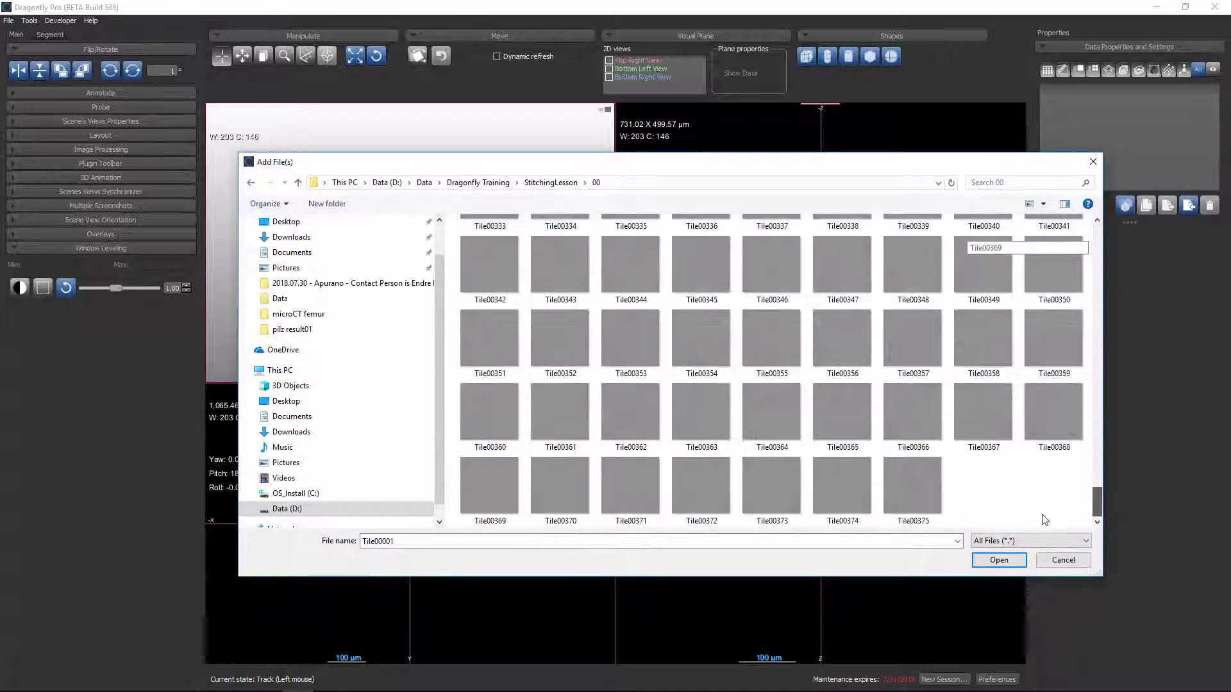
{"action": "left_click", "coordinate": [911, 488], "text": "shift"}
{"action": "left_click", "coordinate": [998, 562]}
Name the dataset 00 and finish the import with the default sampling and spacing.
{"action": "left_click", "coordinate": [825, 513]}
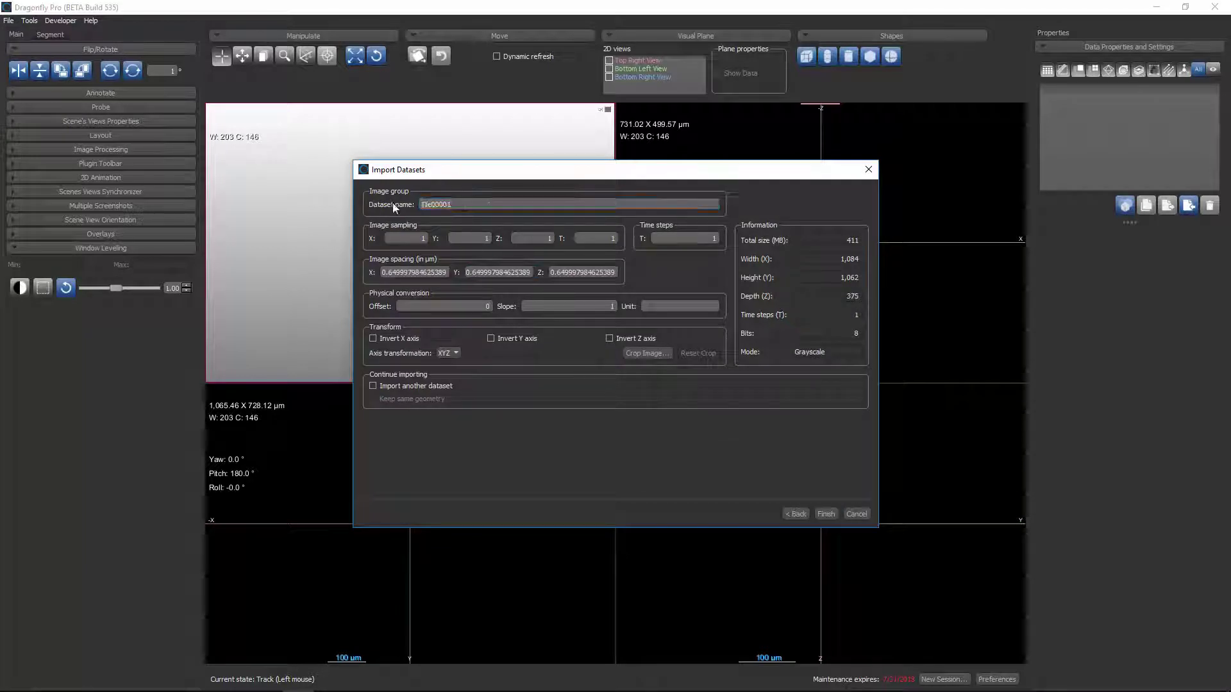
{"action": "type", "text": "00"}
{"action": "left_click", "coordinate": [827, 514]}
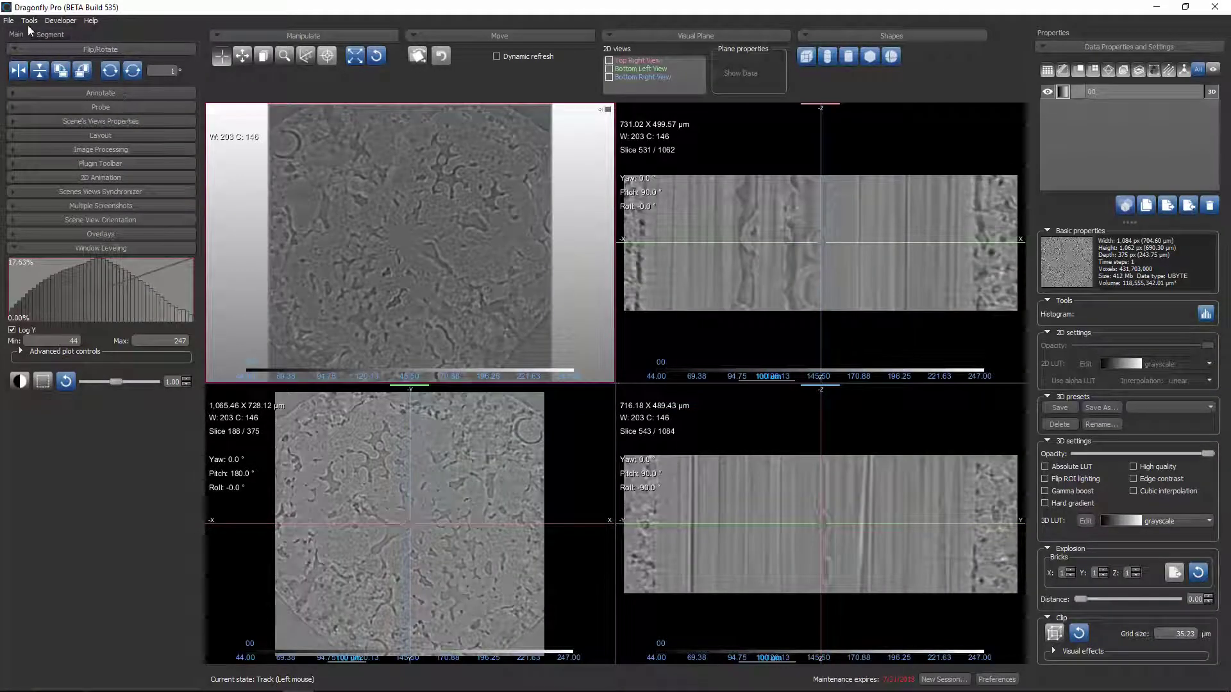
Import the image files 01001 through 01366 from the StitchingLesson folder 01 as a dataset named 01.
{"action": "left_click", "coordinate": [9, 20]}
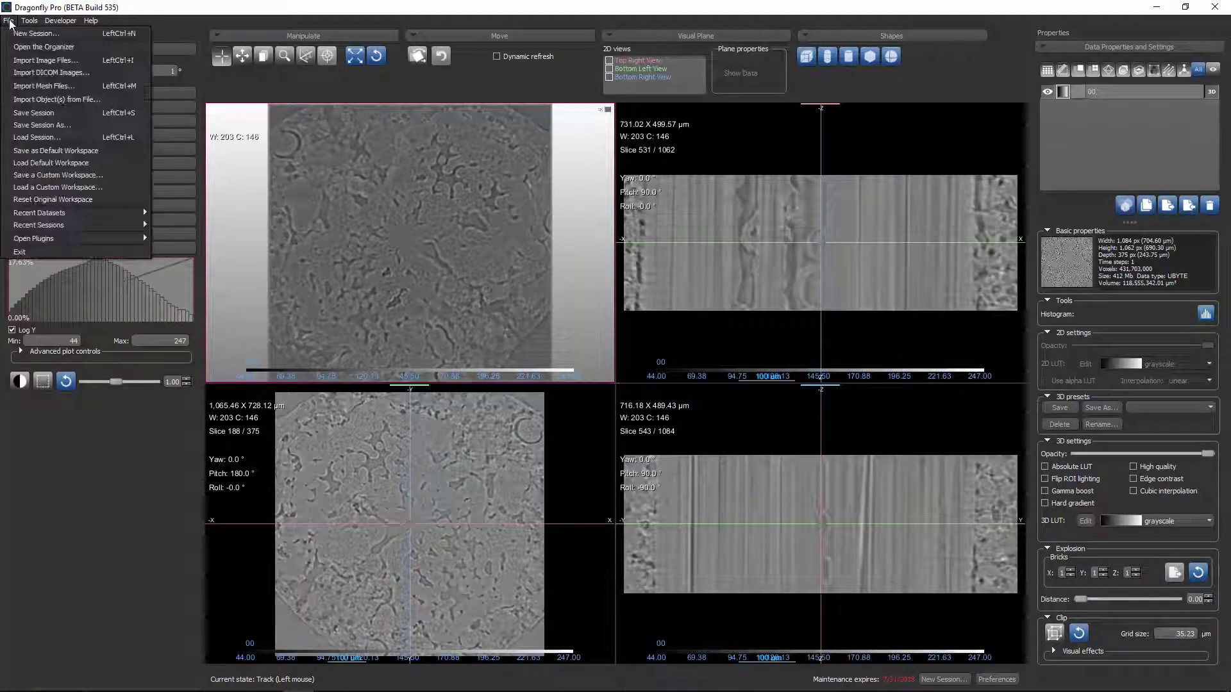
{"action": "left_click", "coordinate": [27, 59]}
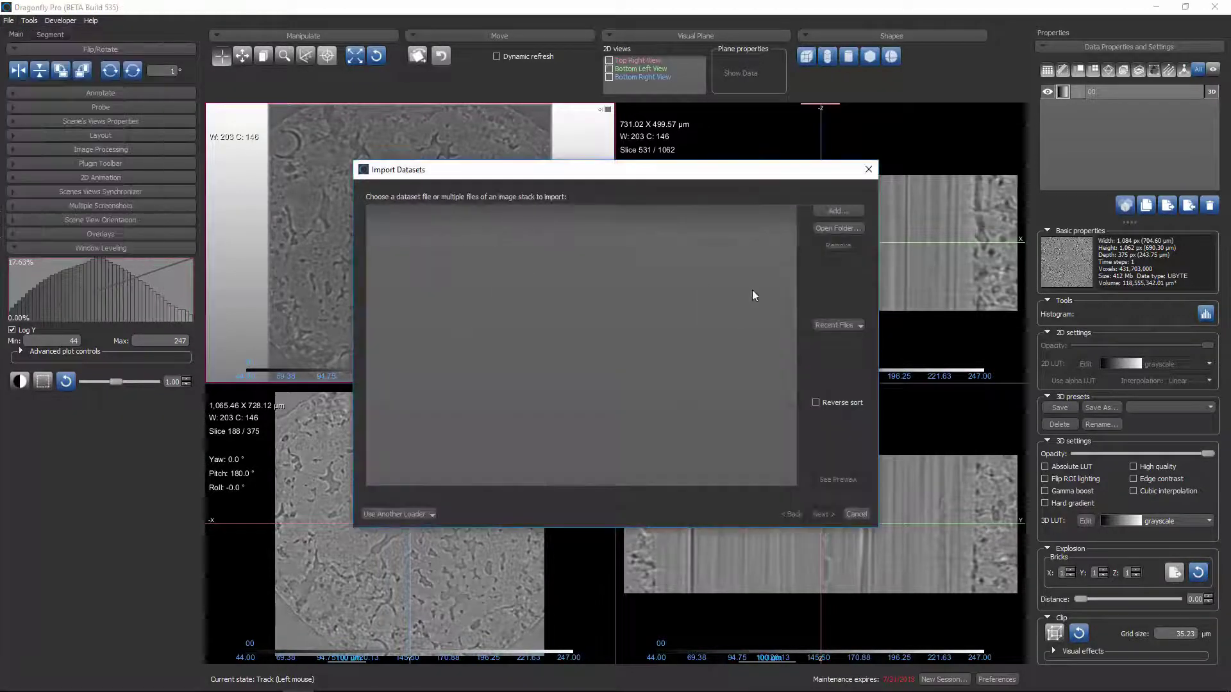
{"action": "left_click", "coordinate": [835, 210]}
{"action": "left_click", "coordinate": [550, 182]}
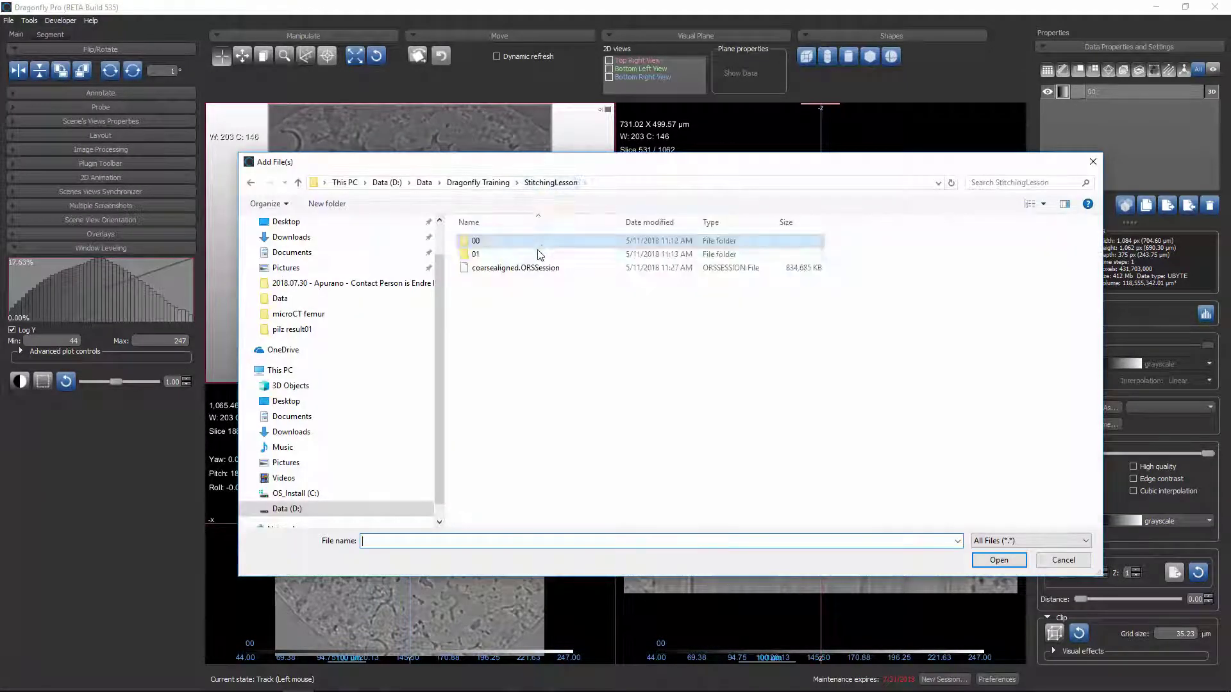
{"action": "double_click", "coordinate": [501, 250]}
{"action": "left_click", "coordinate": [501, 251]}
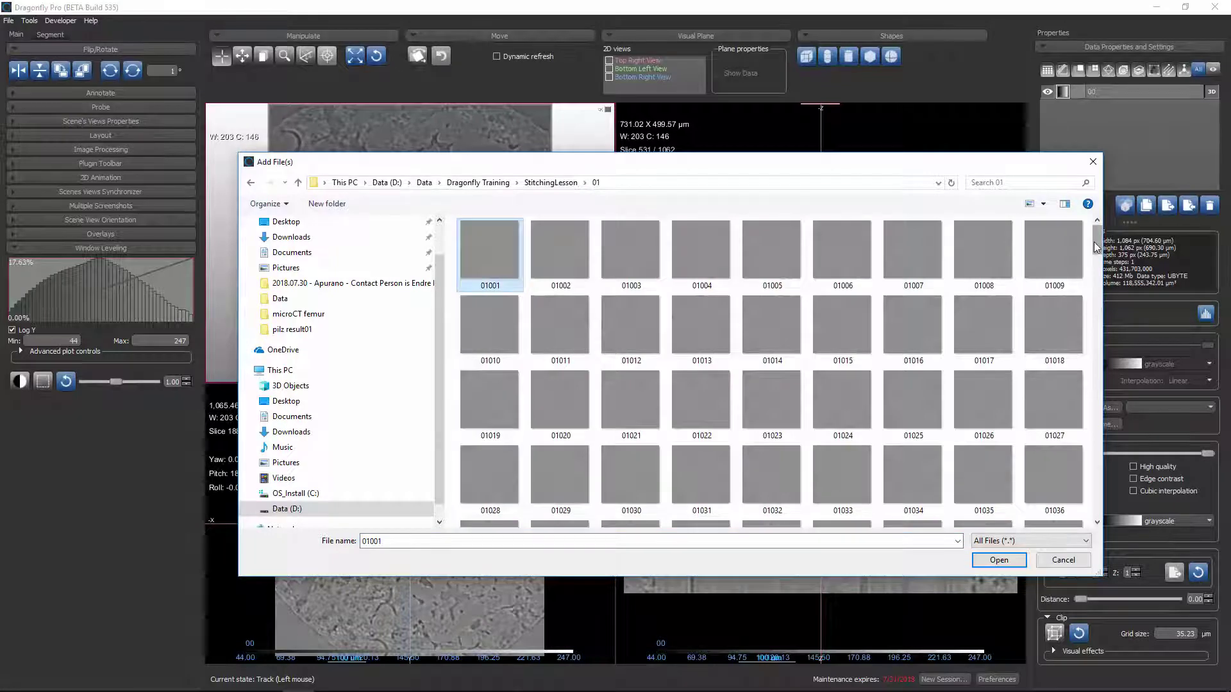
{"action": "left_click_drag", "start_coordinate": [1098, 239], "coordinate": [1118, 502]}
{"action": "left_click", "coordinate": [849, 488], "text": "shift"}
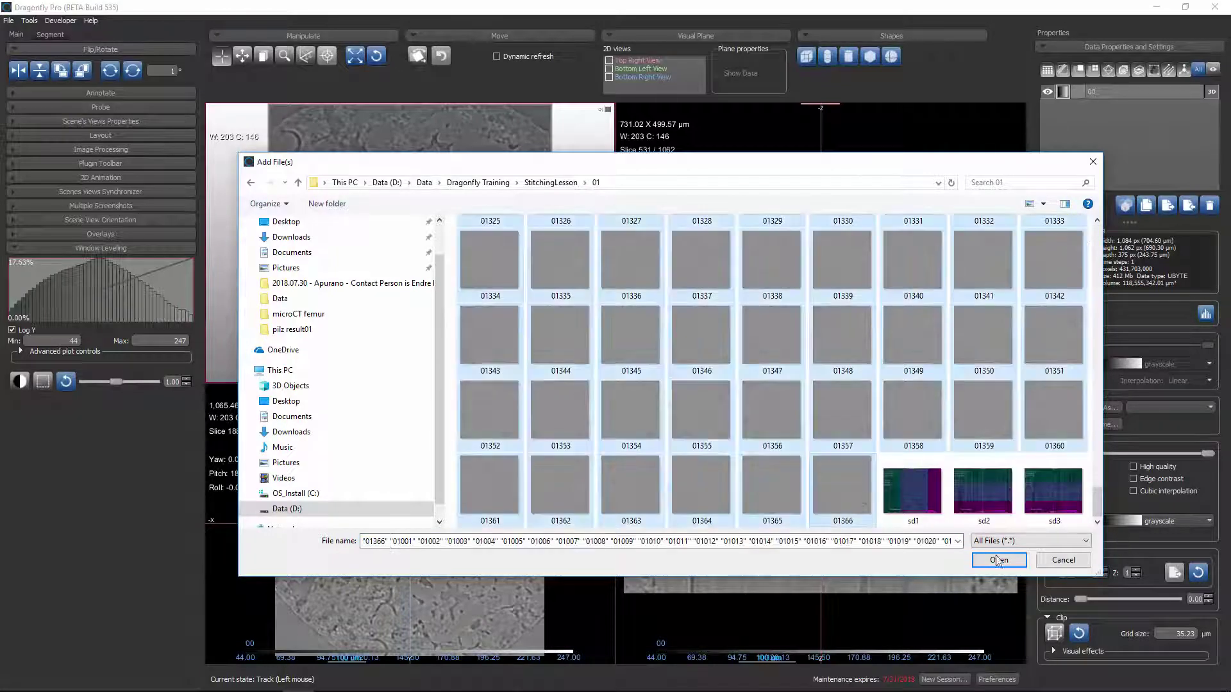
{"action": "left_click", "coordinate": [999, 560]}
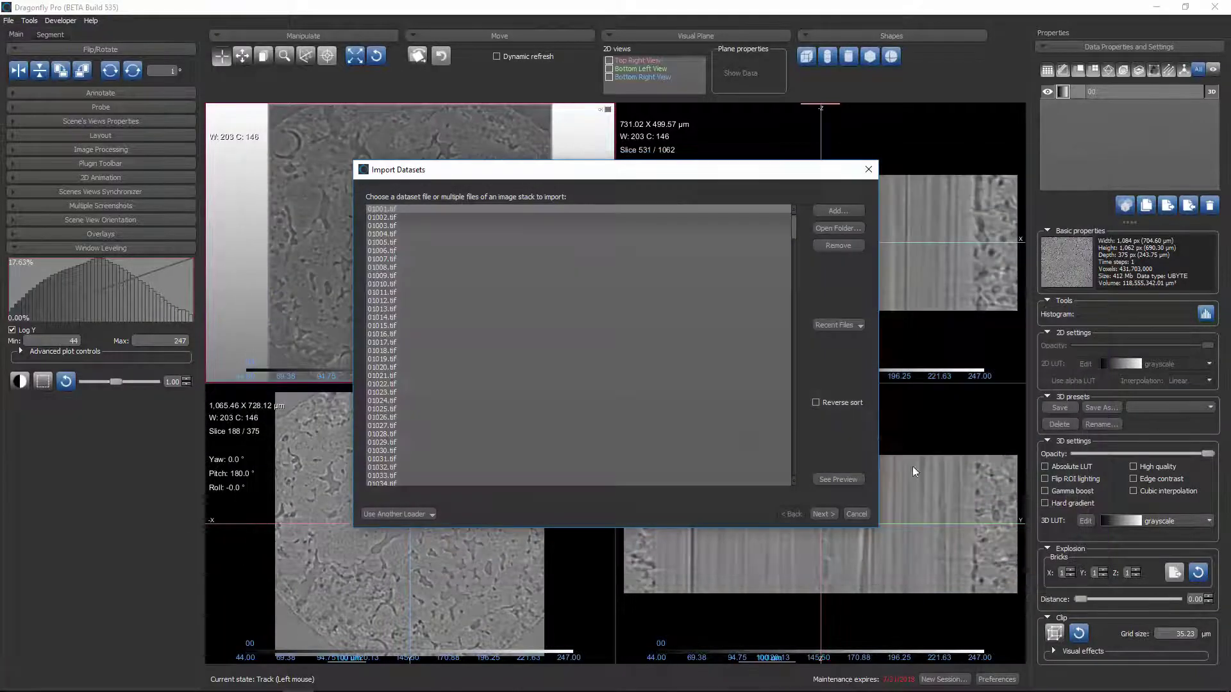
{"action": "left_click", "coordinate": [823, 514]}
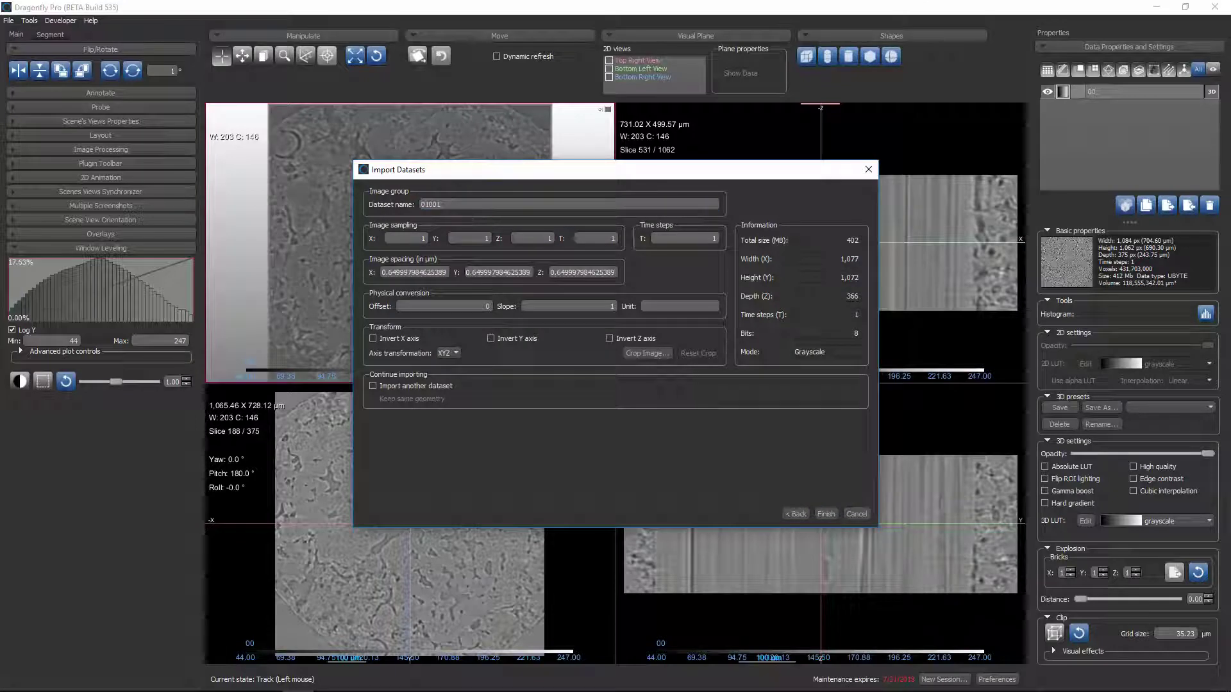
{"action": "left_click", "coordinate": [825, 514]}
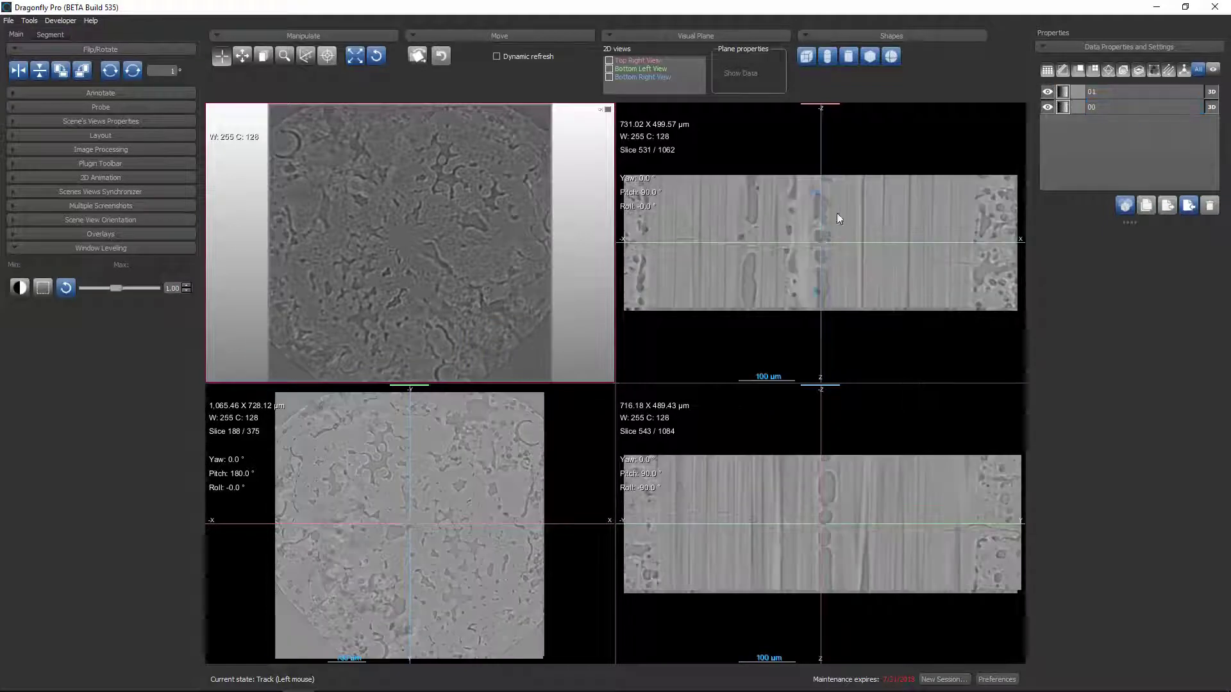
Probe voxel positions and intensity values in the XZ view from the upper to the lower edge of the overlapping datasets.
{"action": "left_click", "coordinate": [1102, 104]}
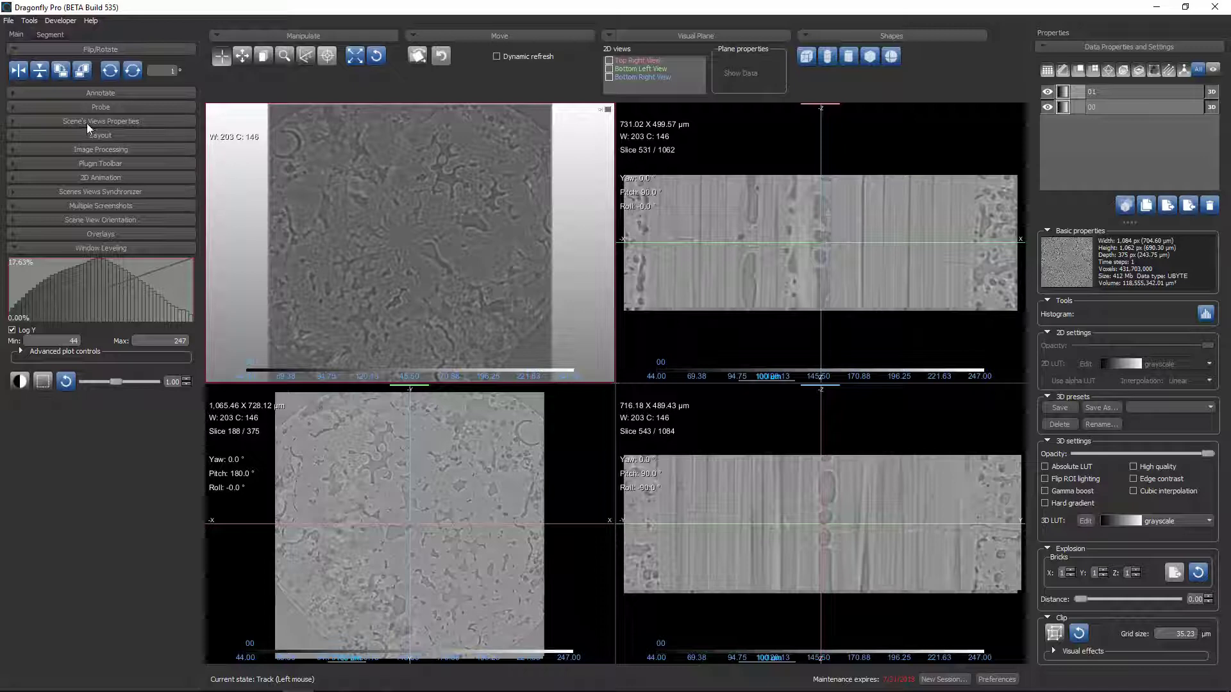
{"action": "left_click", "coordinate": [93, 108]}
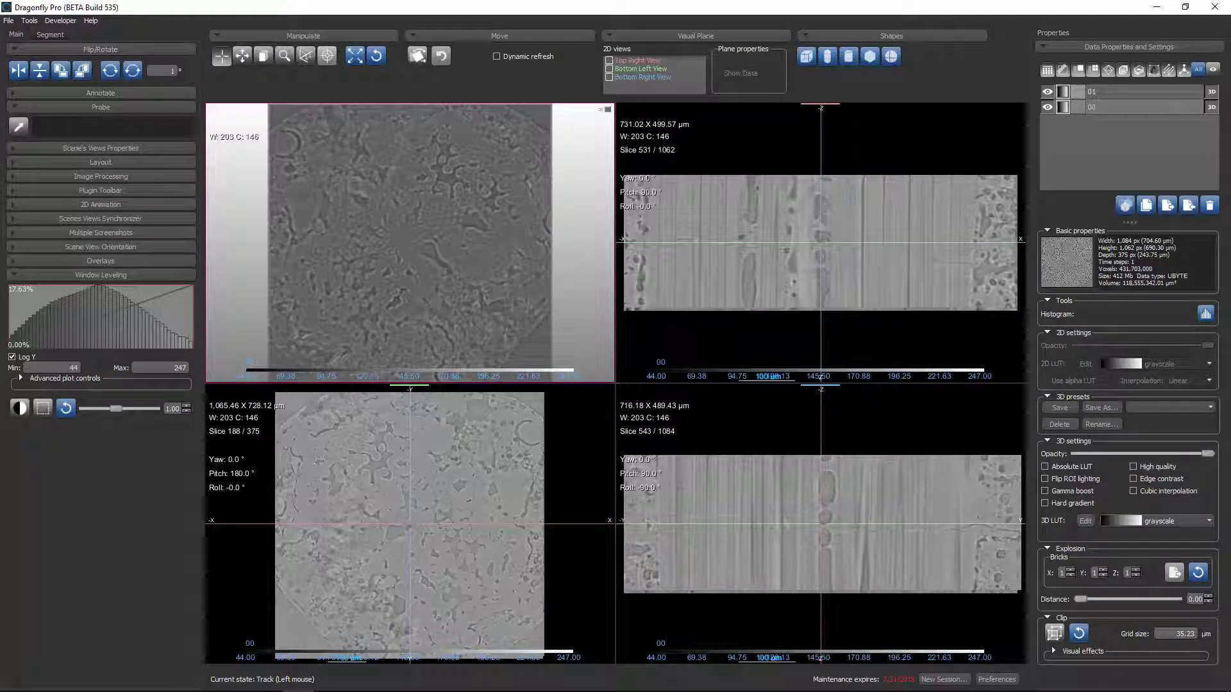
{"action": "left_click", "coordinate": [18, 127]}
{"action": "left_click", "coordinate": [755, 179]}
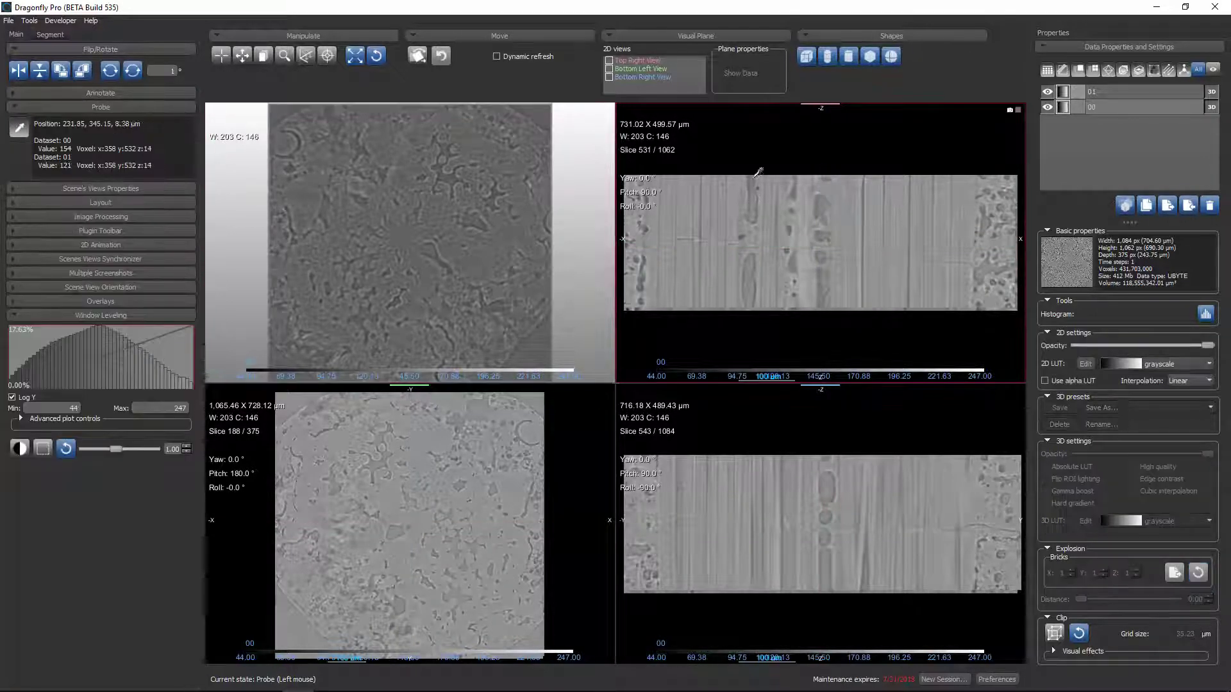
{"action": "left_click", "coordinate": [758, 172]}
{"action": "left_click", "coordinate": [759, 172]}
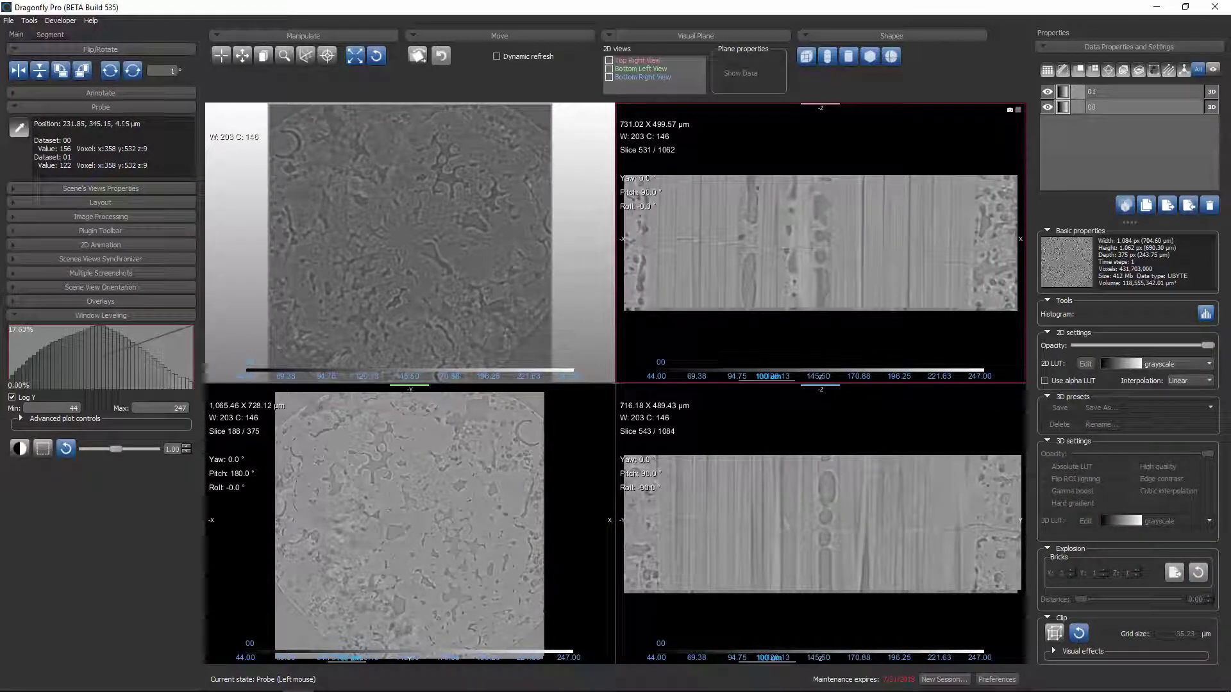
{"action": "left_click_drag", "start_coordinate": [759, 173], "coordinate": [756, 292]}
Translate dataset 01 along Z in the XZ view until it lies below dataset 00.
{"action": "left_click", "coordinate": [1101, 91]}
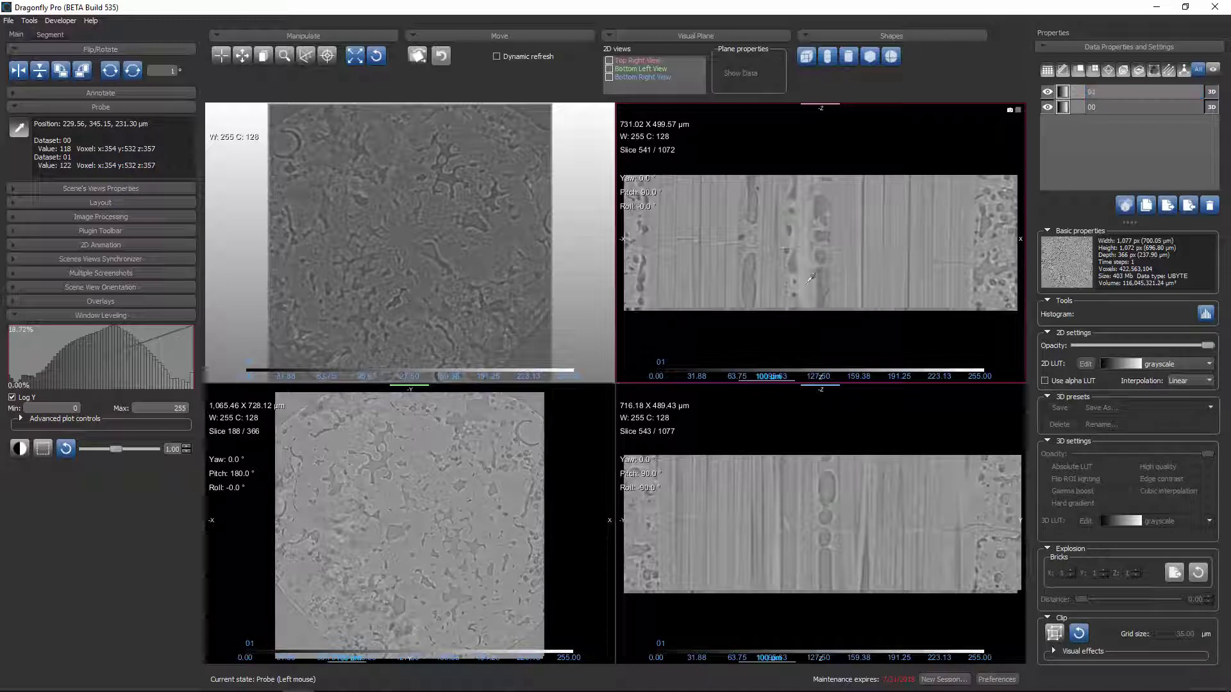
{"action": "left_click", "coordinate": [1116, 94]}
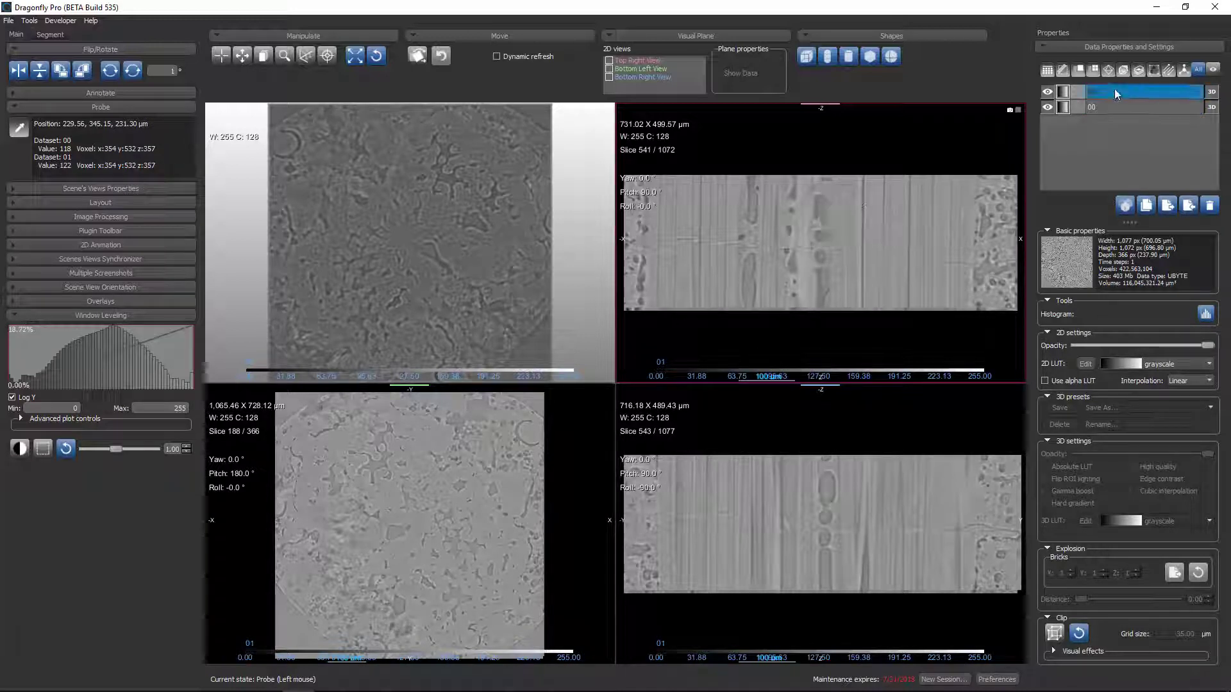
{"action": "left_click", "coordinate": [417, 55]}
{"action": "left_click_drag", "start_coordinate": [718, 345], "coordinate": [730, 435]}
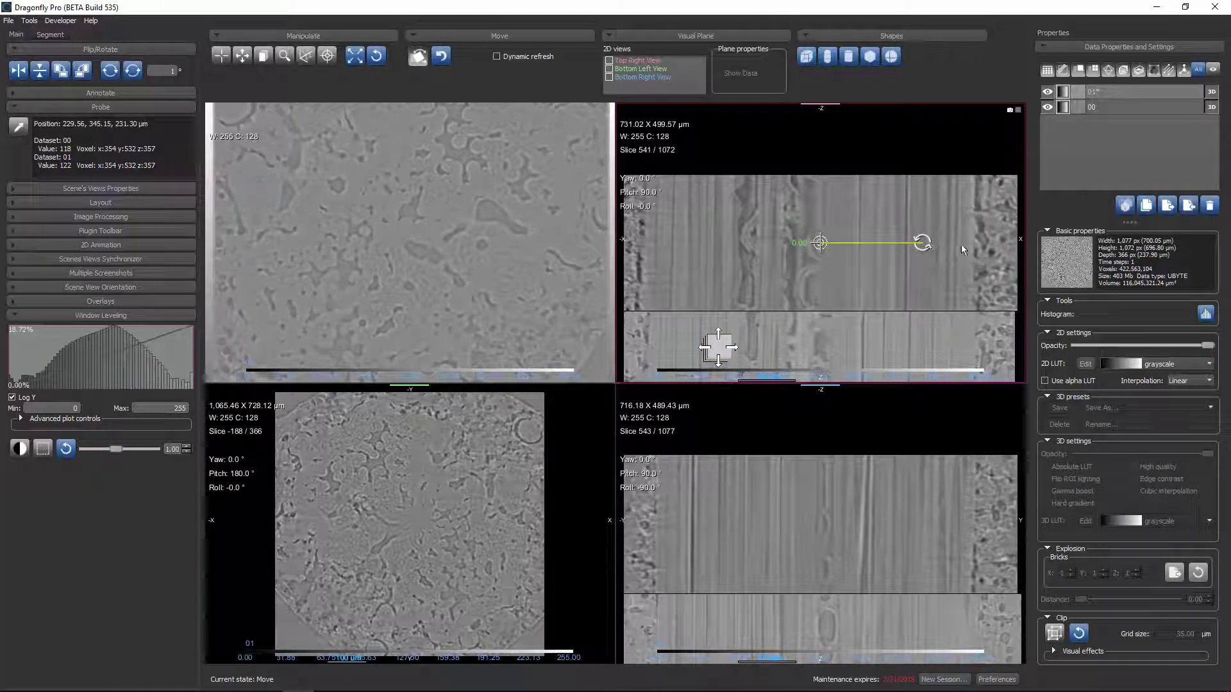
Shift dataset 01 back up along Z so that it overlaps the lower end of dataset 00.
{"action": "scroll", "coordinate": [838, 203], "scroll_direction": "down", "scroll_amount": 3}
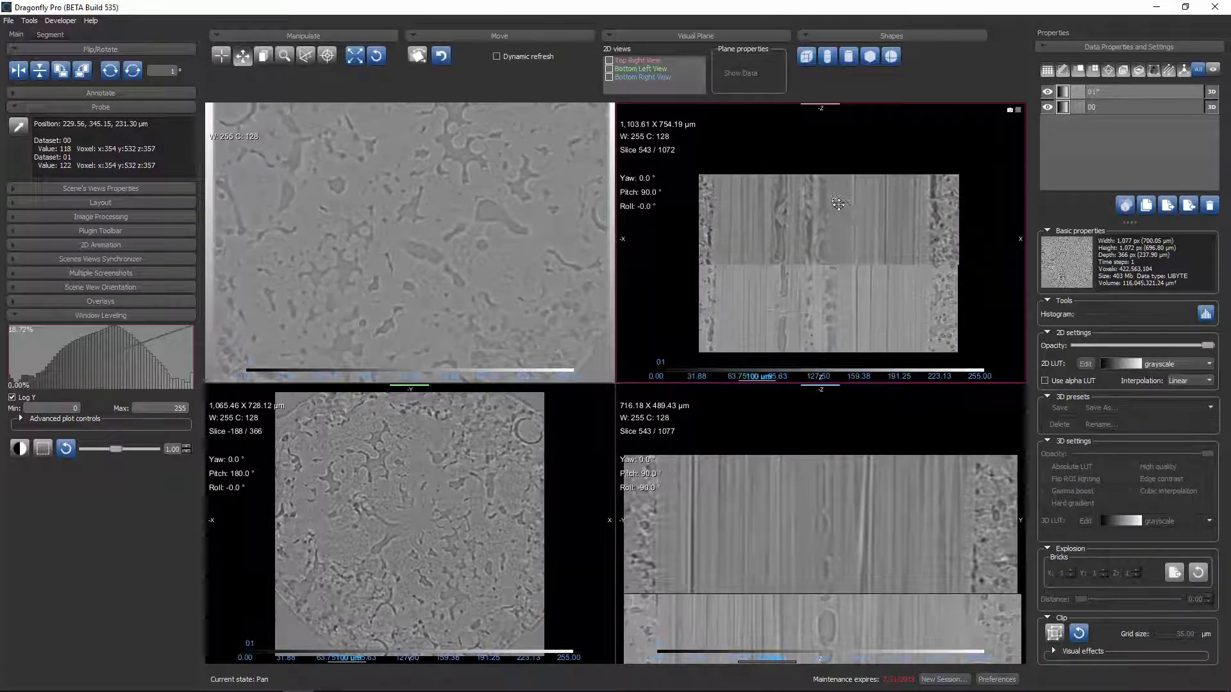
{"action": "middle_click_drag", "start_coordinate": [838, 203], "coordinate": [840, 195]}
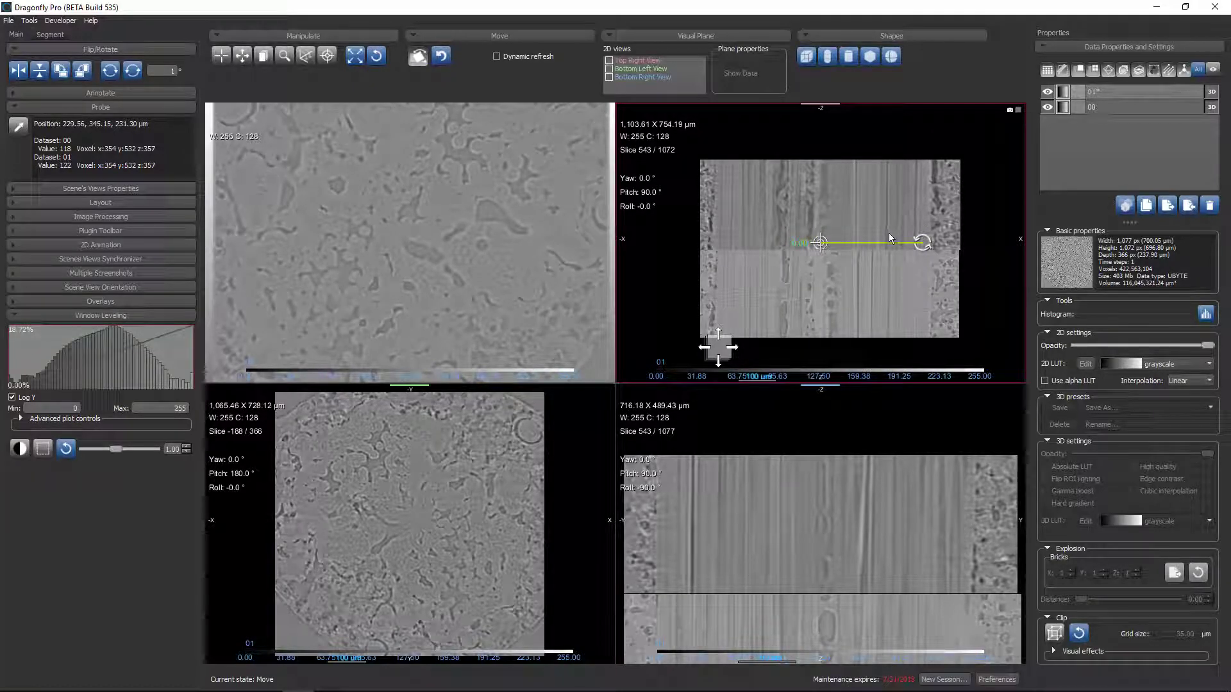
{"action": "mouse_move", "coordinate": [723, 352]}
{"action": "left_mouse_down"}
{"action": "mouse_move", "coordinate": [730, 338]}
{"action": "mouse_move", "coordinate": [720, 344]}
{"action": "left_mouse_up"}
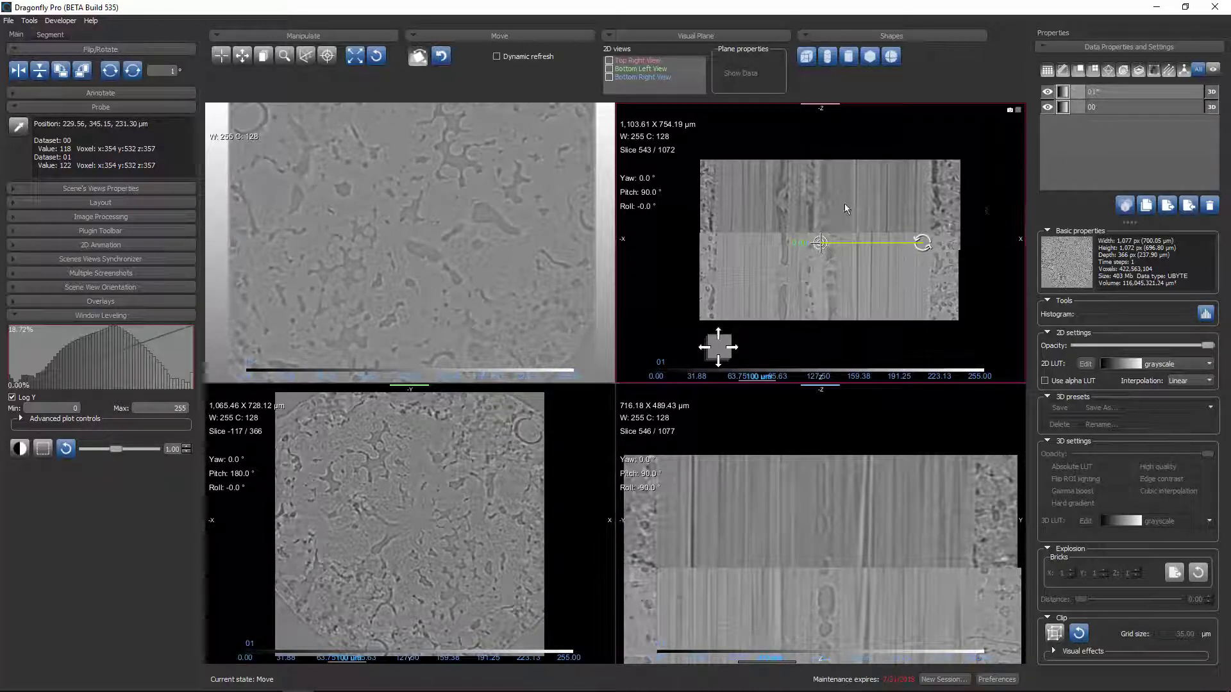
Set the 2D LUT of dataset 00 to Cyan.
{"action": "left_click", "coordinate": [1114, 106]}
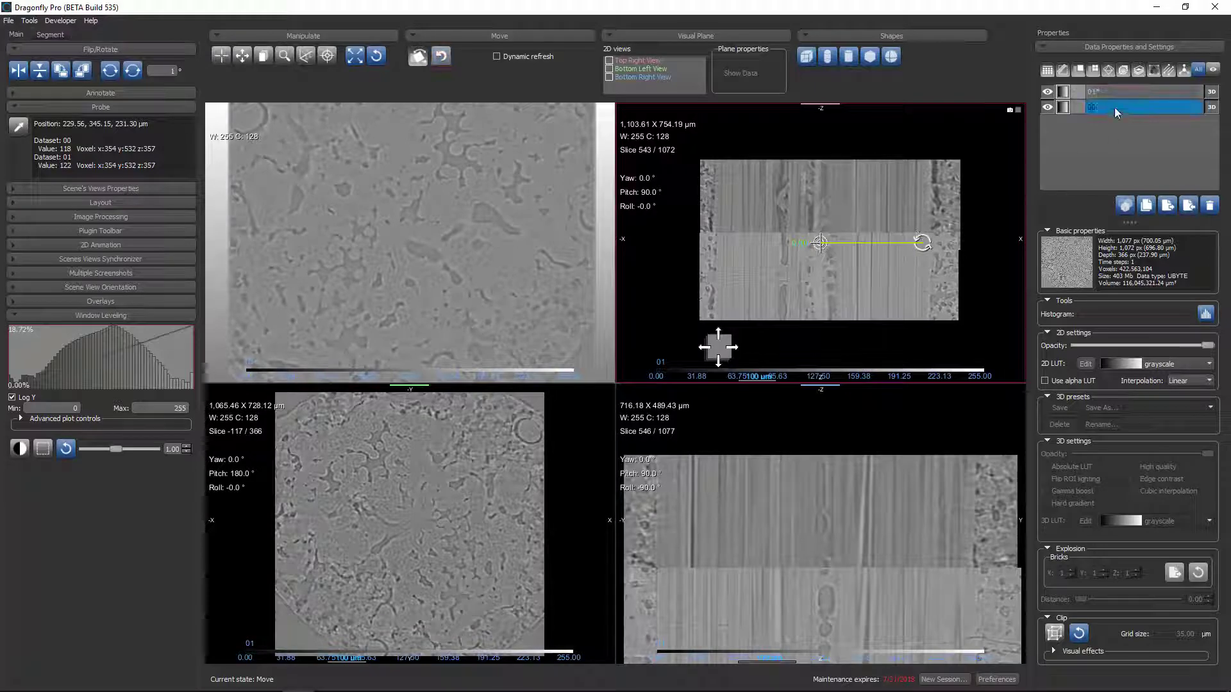
{"action": "left_click", "coordinate": [1174, 363]}
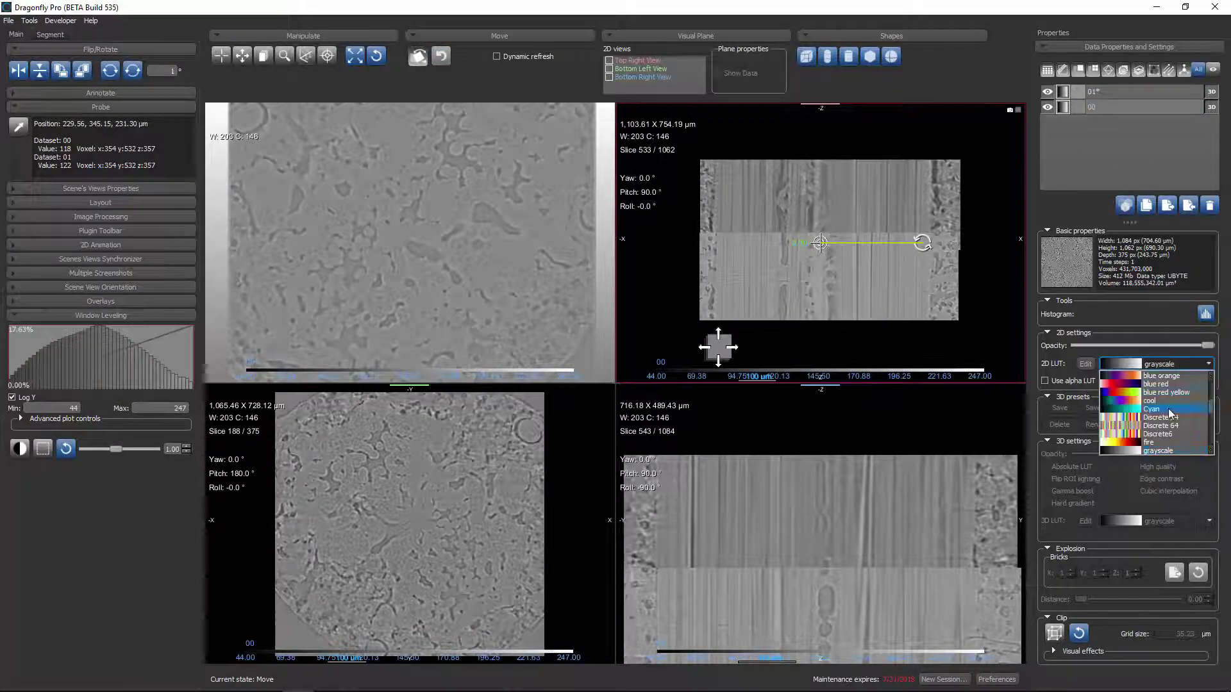
{"action": "left_click", "coordinate": [1168, 409]}
Set the 2D LUT of dataset 01 to Yellow and lower its 2D opacity to a little over half.
{"action": "left_click", "coordinate": [1110, 102]}
{"action": "left_click", "coordinate": [1110, 92]}
{"action": "left_click", "coordinate": [1187, 363]}
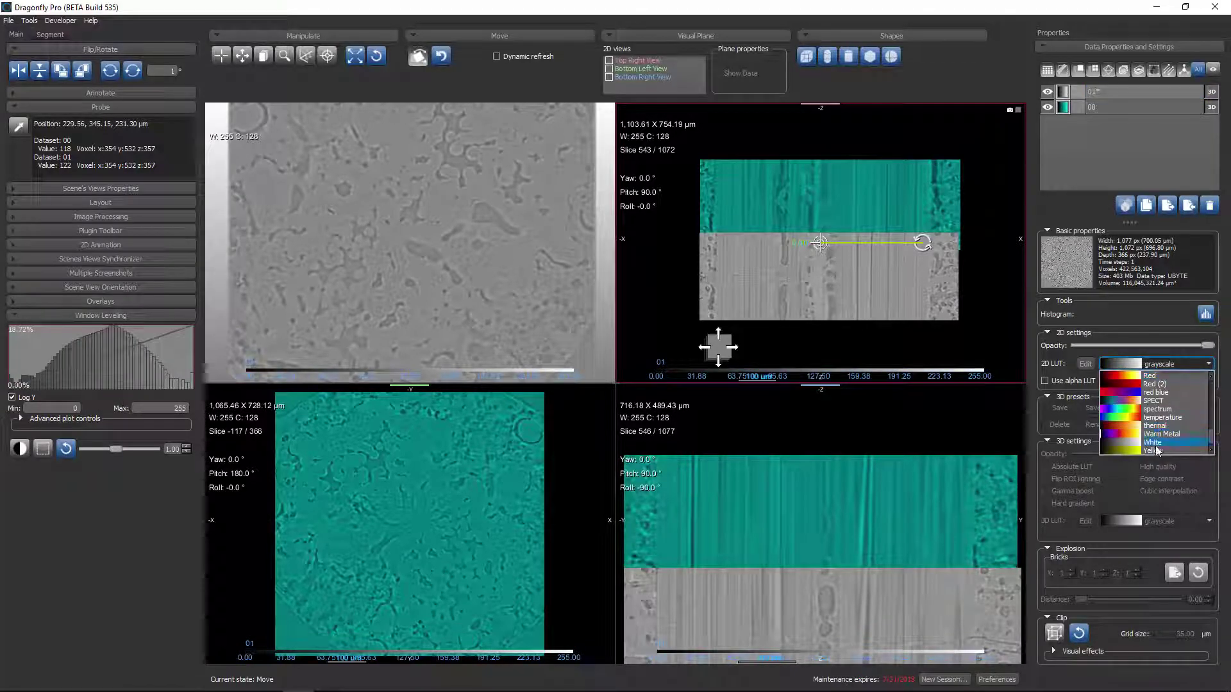
{"action": "left_click", "coordinate": [1154, 450]}
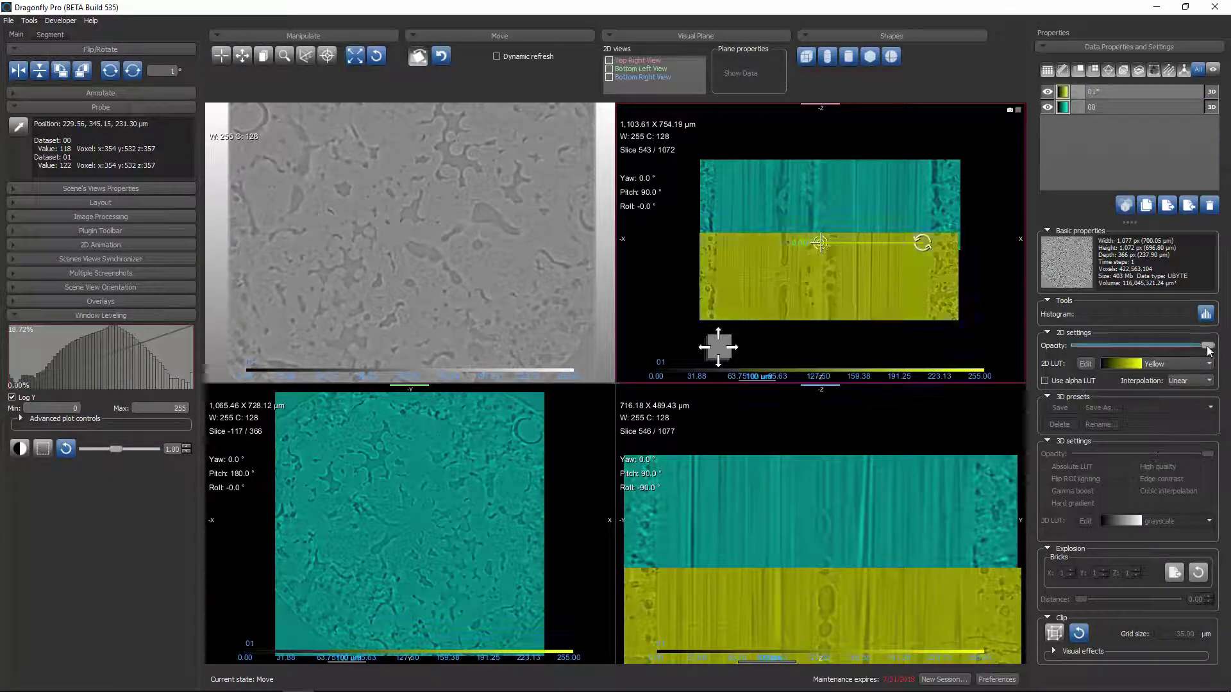
{"action": "left_click_drag", "start_coordinate": [1186, 351], "coordinate": [1157, 348]}
Translate dataset 01 farther up in the XZ view to widen its overlap with dataset 00.
{"action": "scroll", "coordinate": [913, 279], "scroll_direction": "up", "scroll_amount": 3}
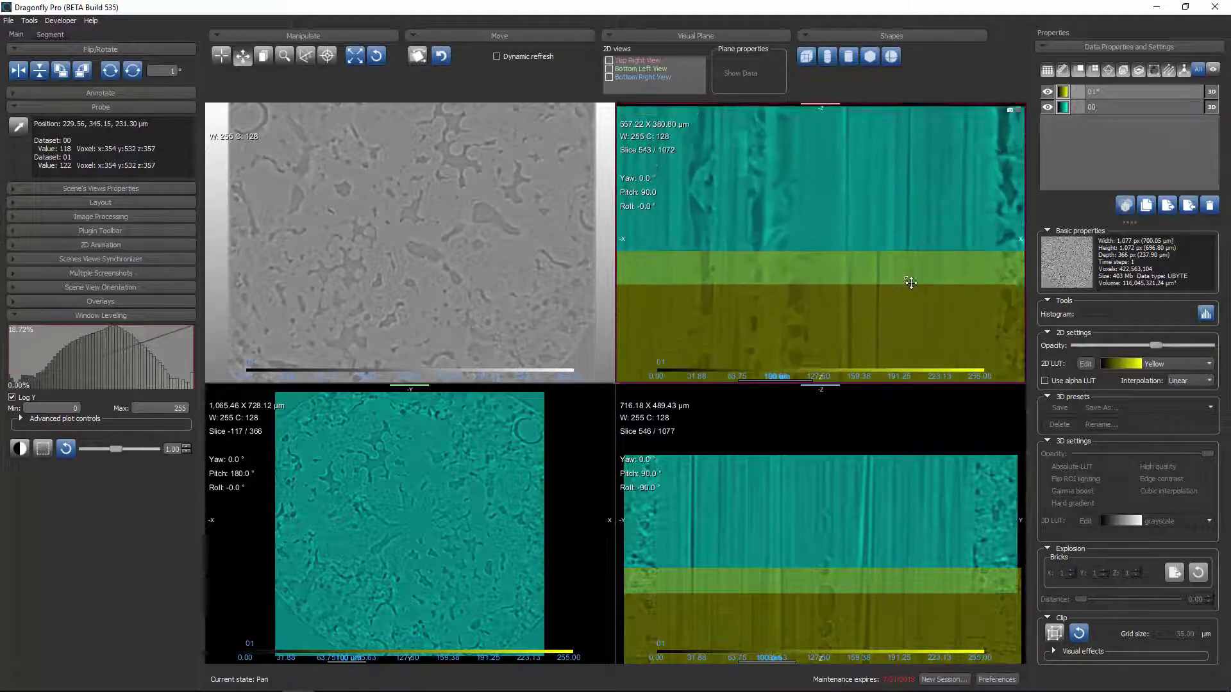
{"action": "left_click_drag", "start_coordinate": [883, 441], "coordinate": [852, 347]}
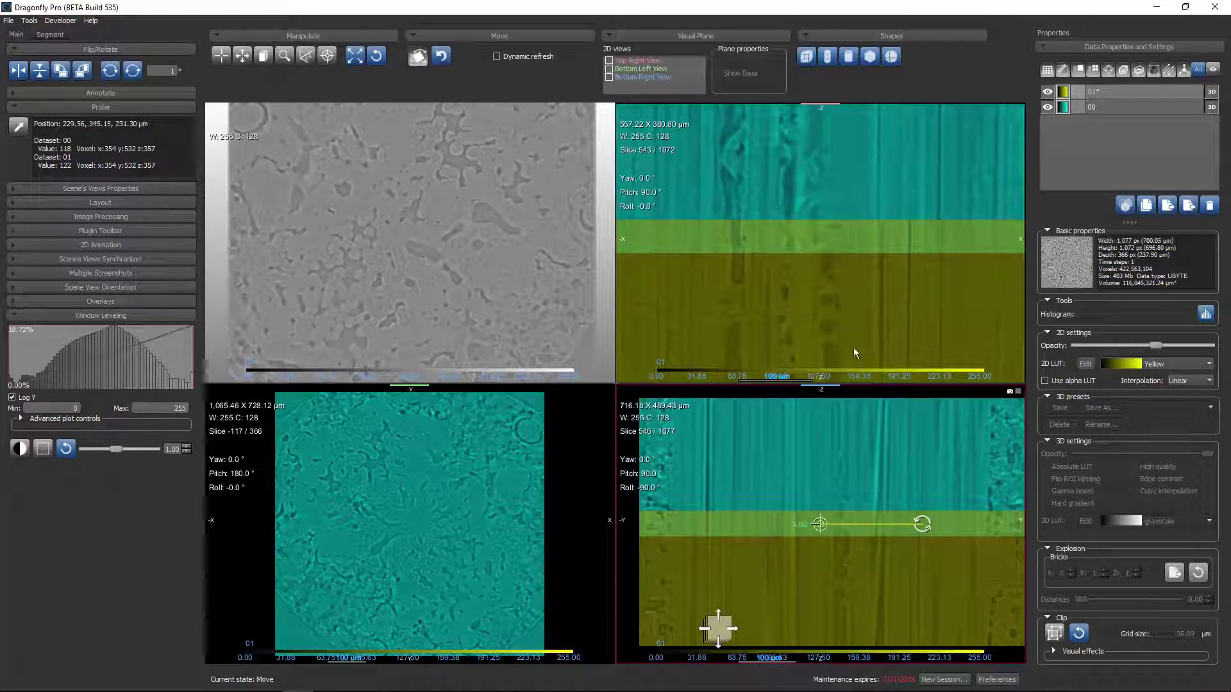
{"action": "left_click", "coordinate": [843, 287]}
{"action": "left_click", "coordinate": [1109, 93]}
{"action": "key", "text": "BackSpace"}
{"action": "left_click_drag", "start_coordinate": [743, 347], "coordinate": [717, 318]}
Move dataset 01 slightly down along Z in the YZ view to reduce its overlap with dataset 00.
{"action": "left_click", "coordinate": [833, 464]}
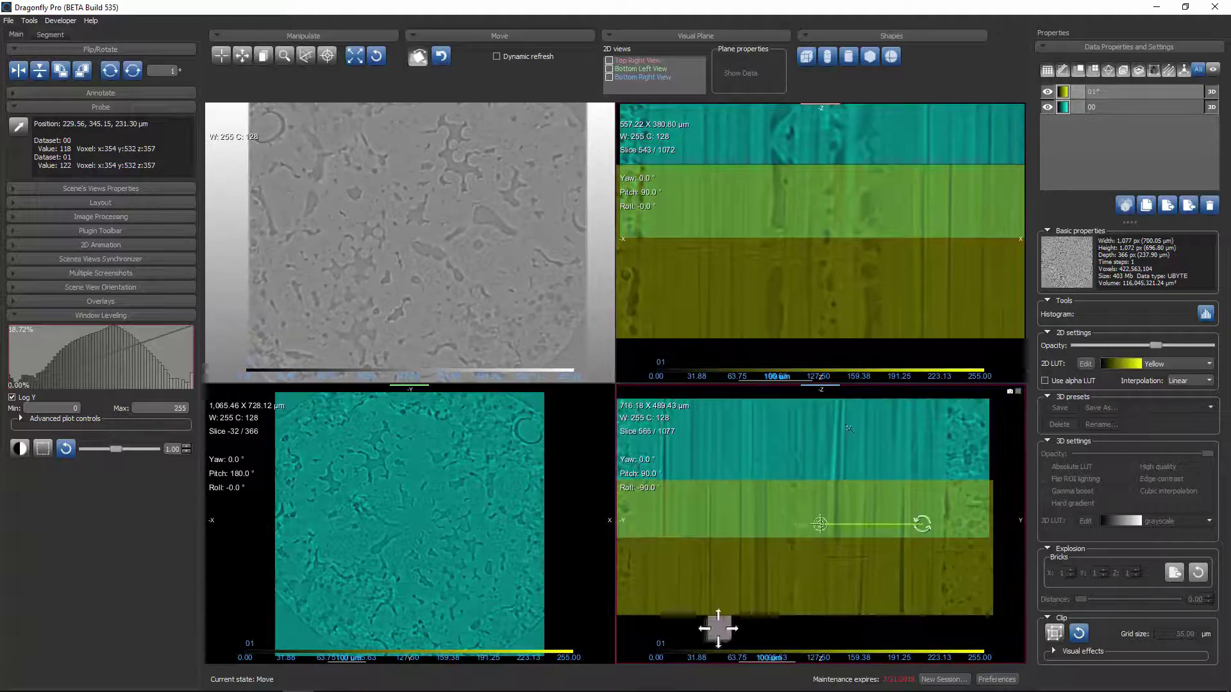
{"action": "scroll", "coordinate": [705, 447], "scroll_direction": "down", "scroll_amount": 2}
{"action": "left_click_drag", "start_coordinate": [725, 626], "coordinate": [722, 637]}
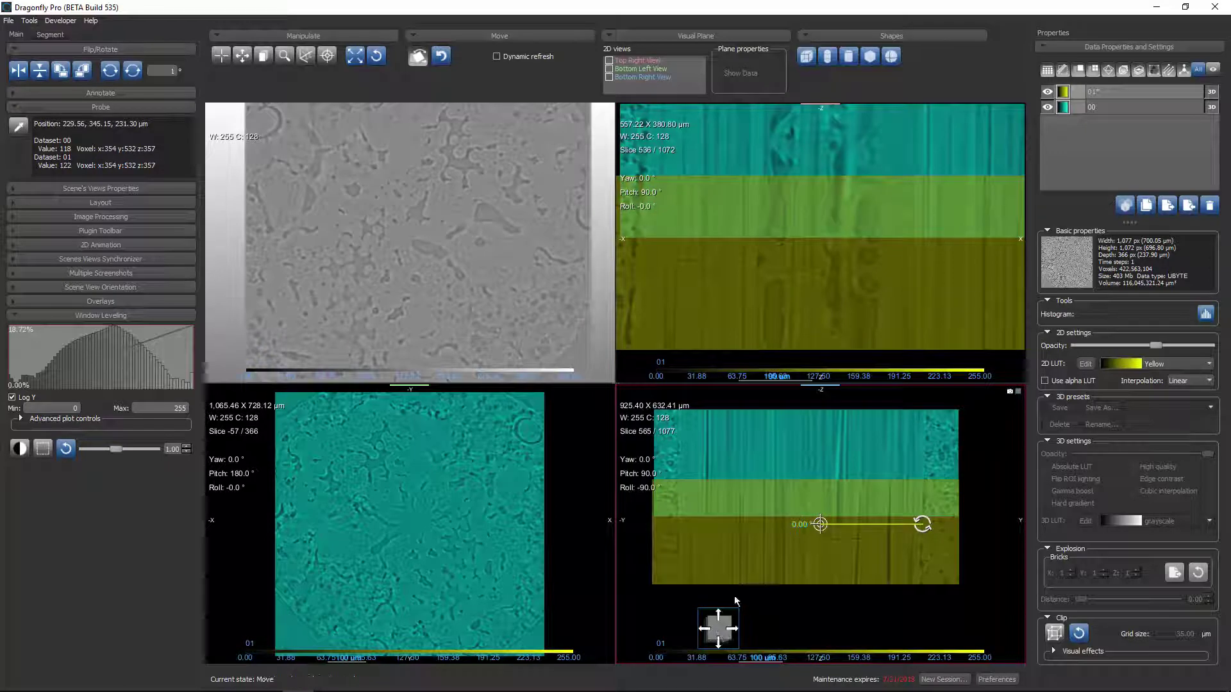
Place the slice crosshair inside the overlap of the two datasets and enlarge the XY view.
{"action": "double_click", "coordinate": [457, 482]}
{"action": "double_click", "coordinate": [652, 478]}
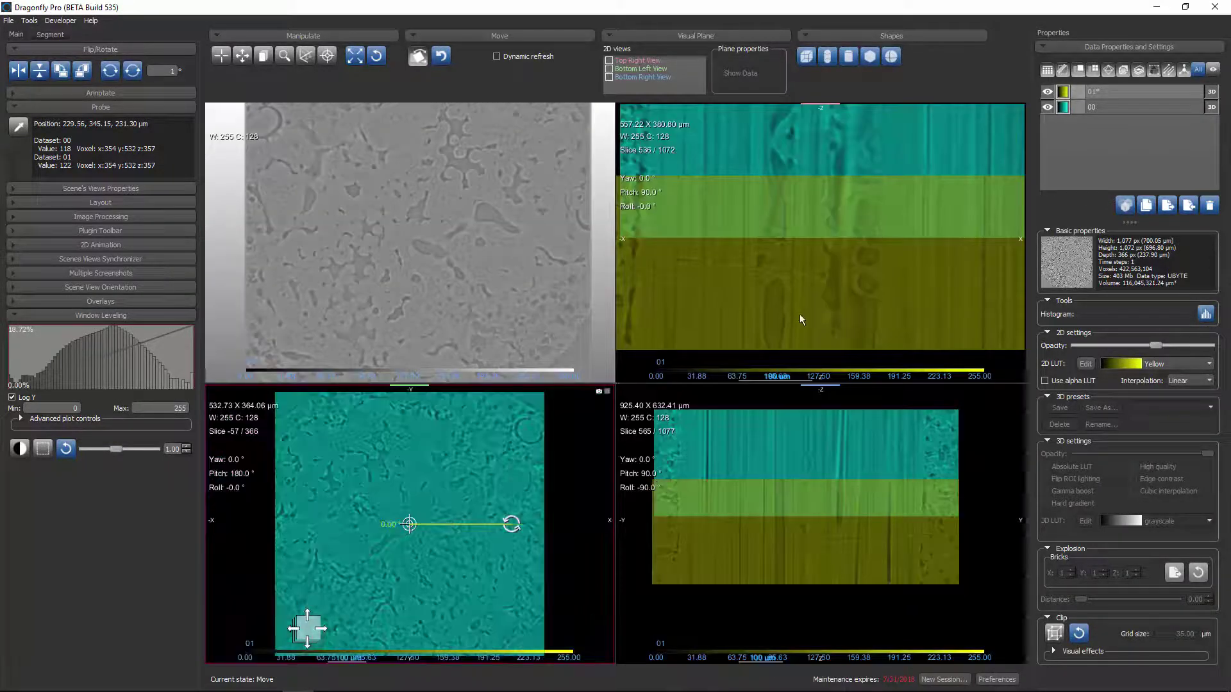
{"action": "key", "text": "Escape"}
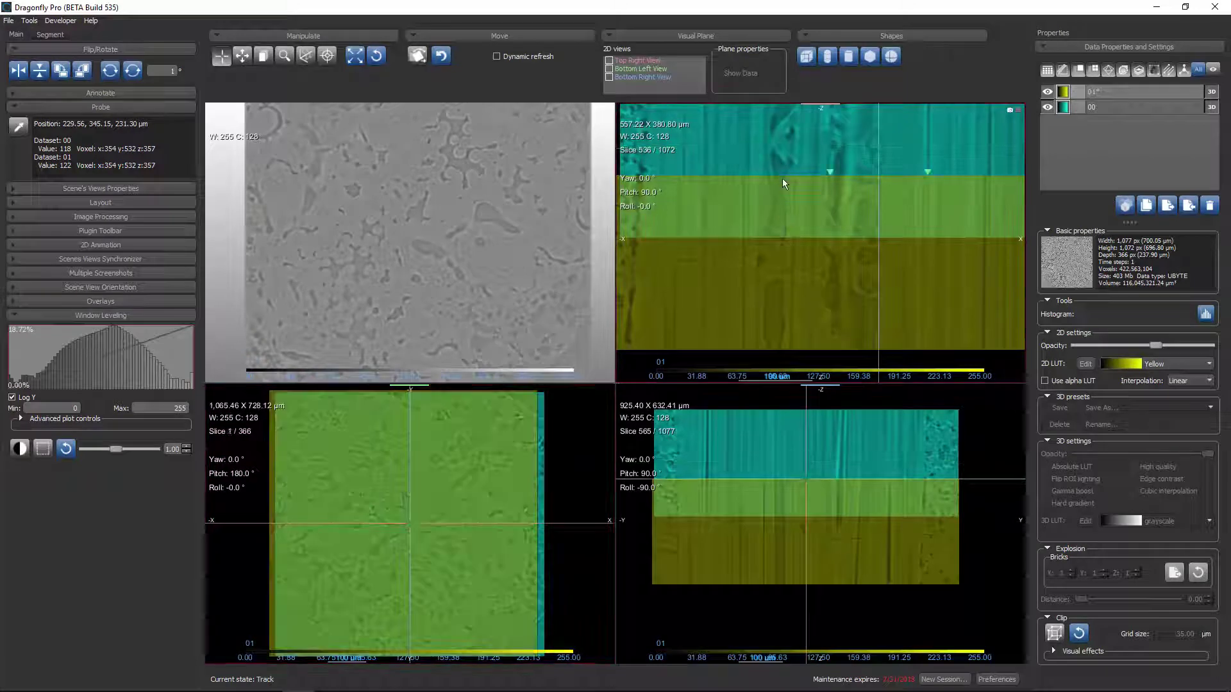
{"action": "left_click", "coordinate": [784, 196]}
{"action": "double_click", "coordinate": [500, 467]}
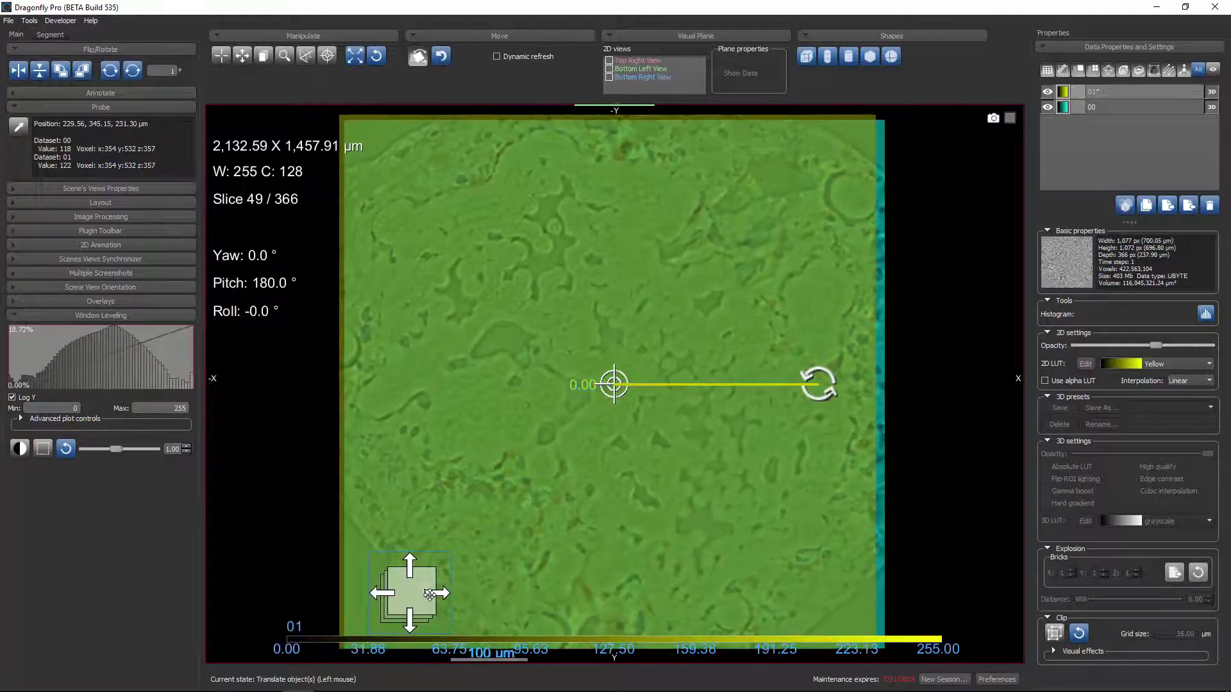
Move dataset 01 slightly up along Z in the XZ view to widen the overlap, and enlarge the YZ view.
{"action": "double_click", "coordinate": [514, 534]}
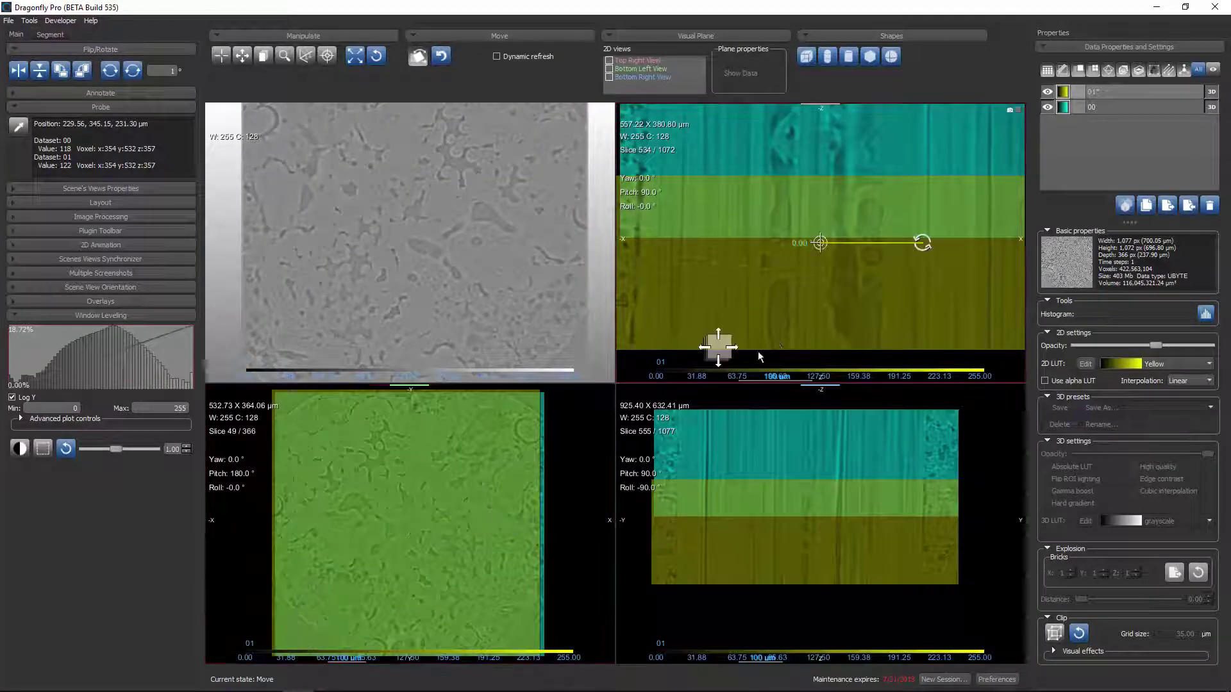
{"action": "left_click_drag", "start_coordinate": [724, 355], "coordinate": [724, 347]}
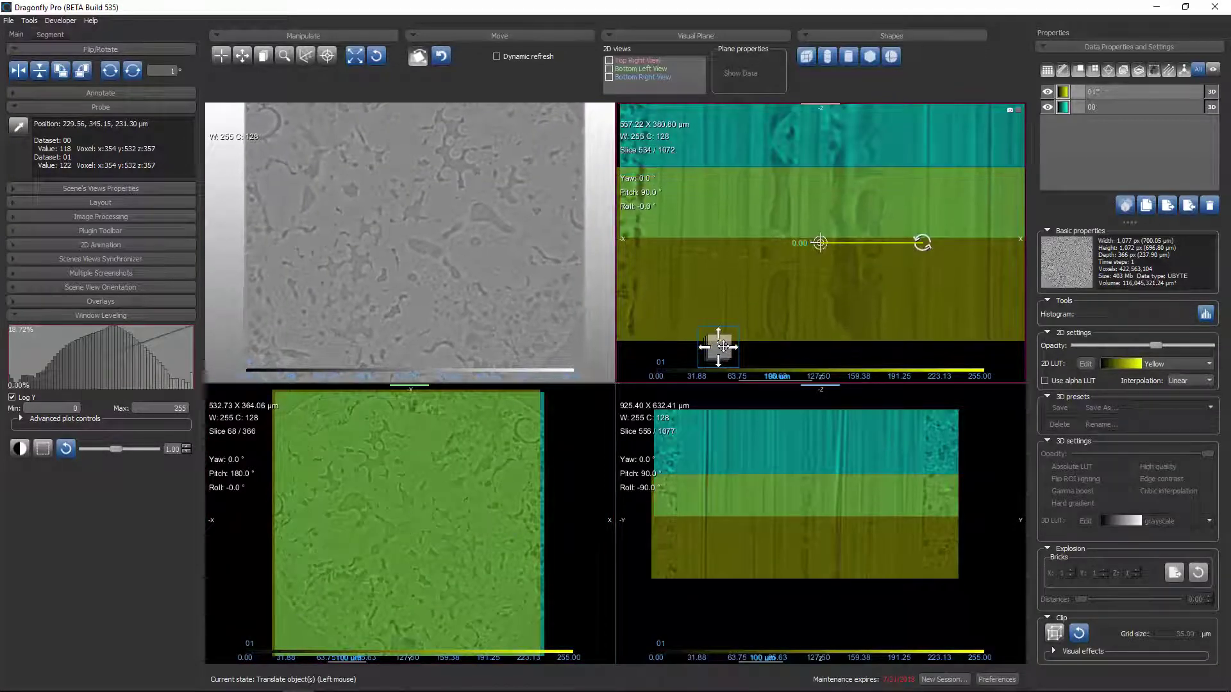
{"action": "double_click", "coordinate": [787, 477]}
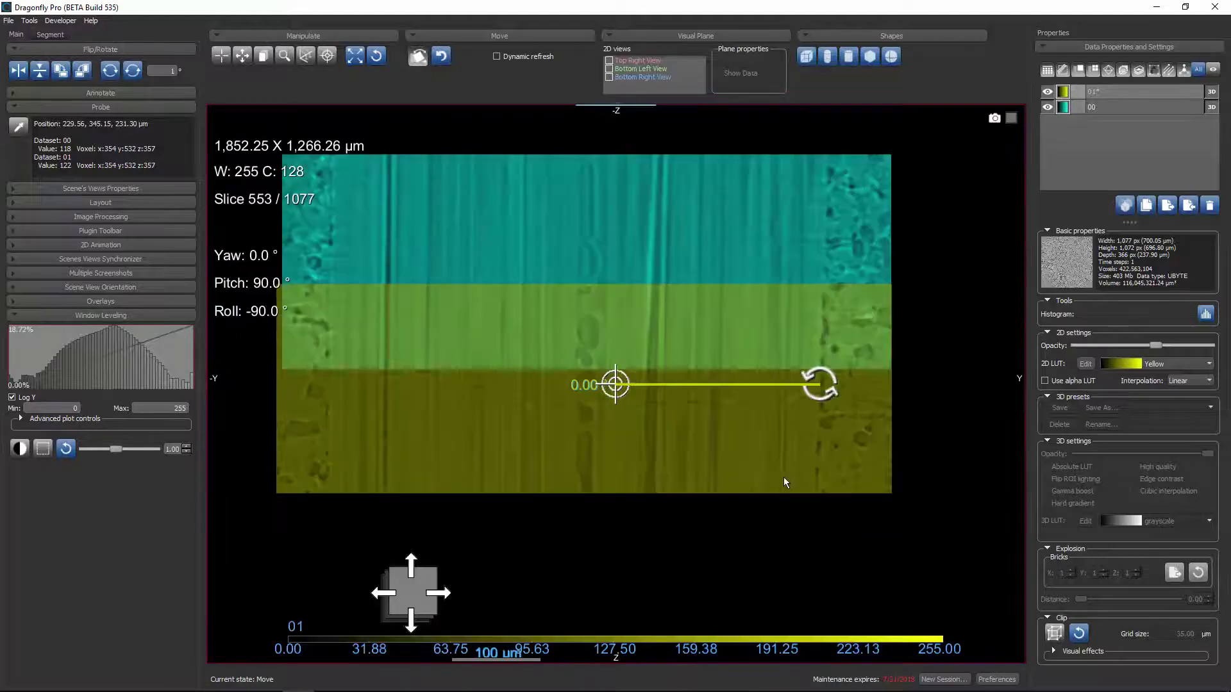
Raise the 2D opacity of dataset 01 to about 70% and check the overlap alignment in the enlarged XY view.
{"action": "mouse_move", "coordinate": [1185, 349]}
{"action": "left_mouse_down"}
{"action": "mouse_move", "coordinate": [1199, 346]}
{"action": "mouse_move", "coordinate": [1077, 345]}
{"action": "mouse_move", "coordinate": [1185, 346]}
{"action": "mouse_move", "coordinate": [1168, 359]}
{"action": "left_mouse_up"}
{"action": "double_click", "coordinate": [713, 491]}
{"action": "double_click", "coordinate": [557, 492]}
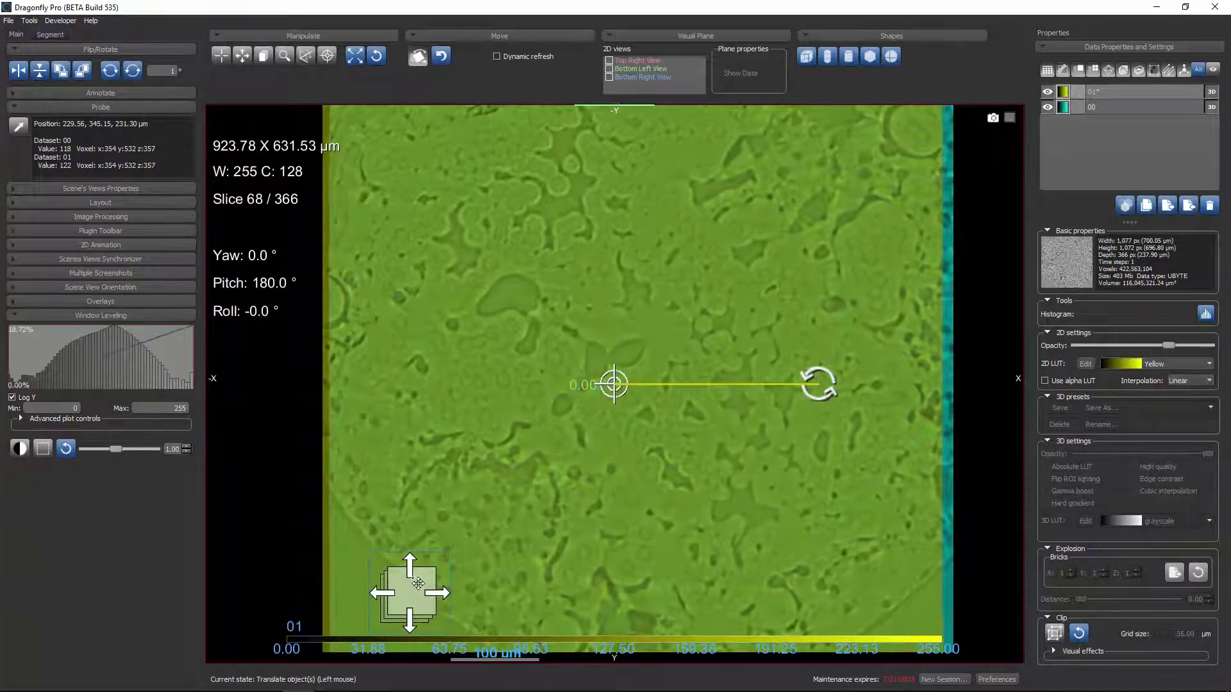
{"action": "double_click", "coordinate": [552, 513]}
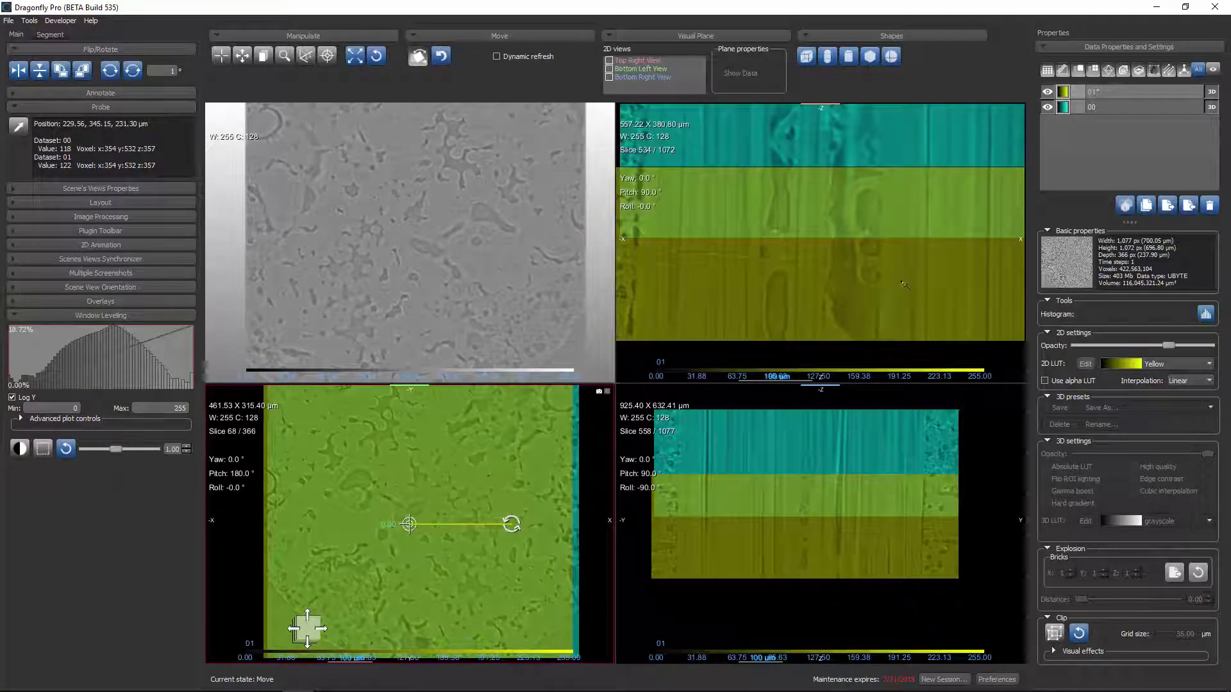
Create a box shape and shrink it in the XZ view to about 55 µm along Z, inside the overlap.
{"action": "scroll", "coordinate": [903, 298], "scroll_direction": "down", "scroll_amount": 2}
{"action": "middle_click_drag", "start_coordinate": [910, 243], "coordinate": [890, 256]}
{"action": "scroll", "coordinate": [891, 256], "scroll_direction": "down", "scroll_amount": 1}
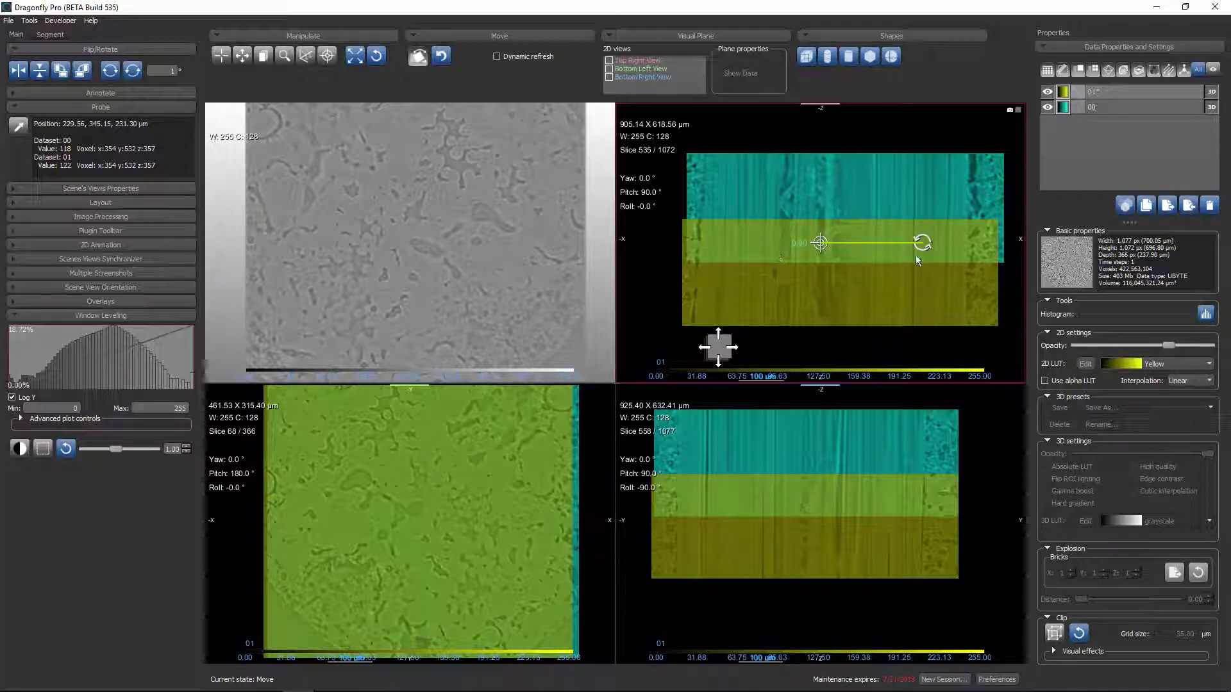
{"action": "left_click", "coordinate": [807, 58]}
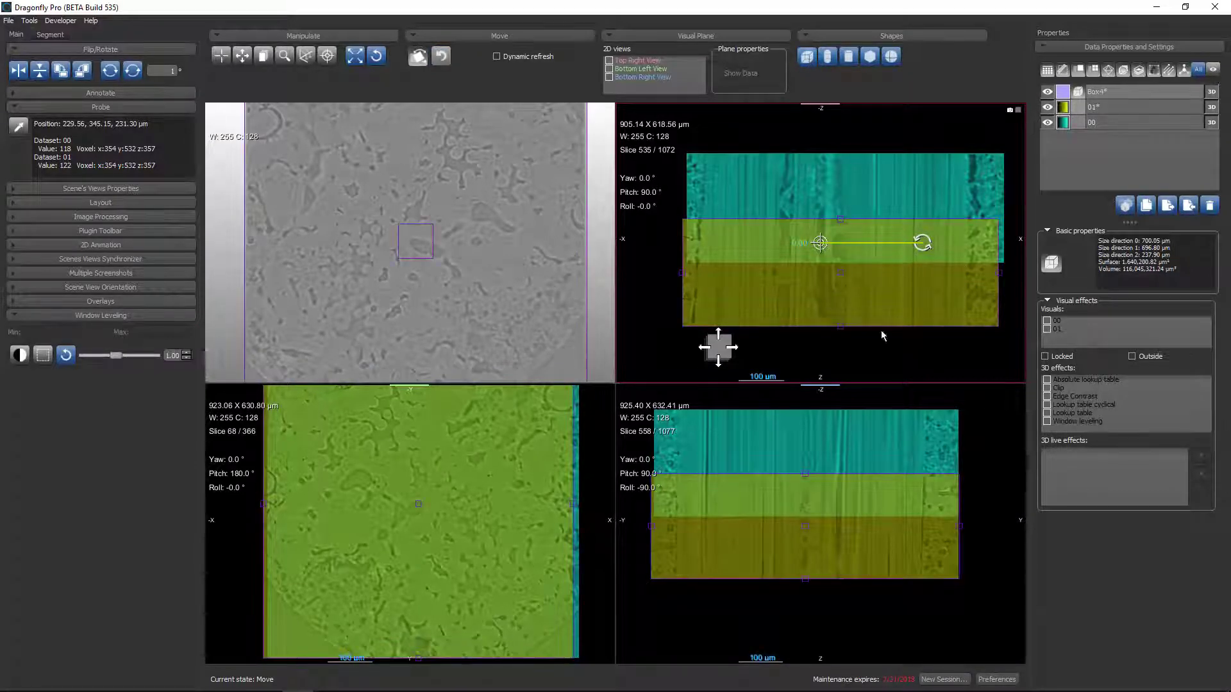
{"action": "left_click_drag", "start_coordinate": [881, 327], "coordinate": [875, 227]}
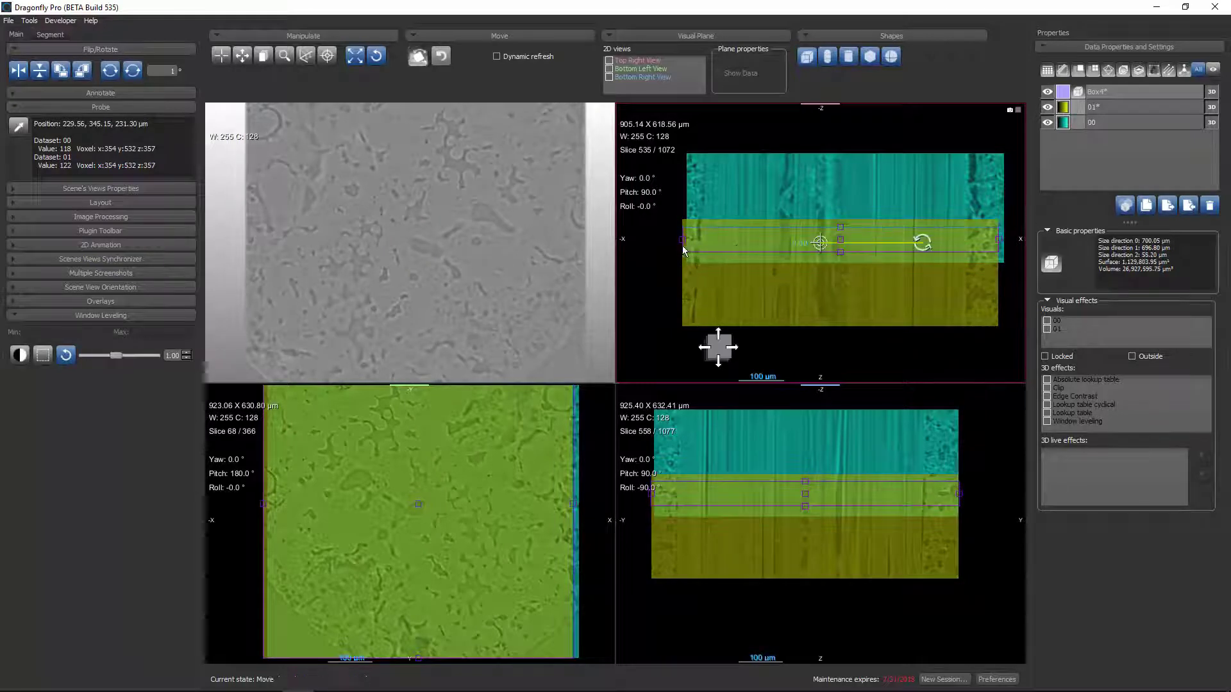
Pull the box sides inward to about 602 µm in X and 589 µm in Y, inside the overlap of both datasets.
{"action": "left_click_drag", "start_coordinate": [683, 251], "coordinate": [712, 250]}
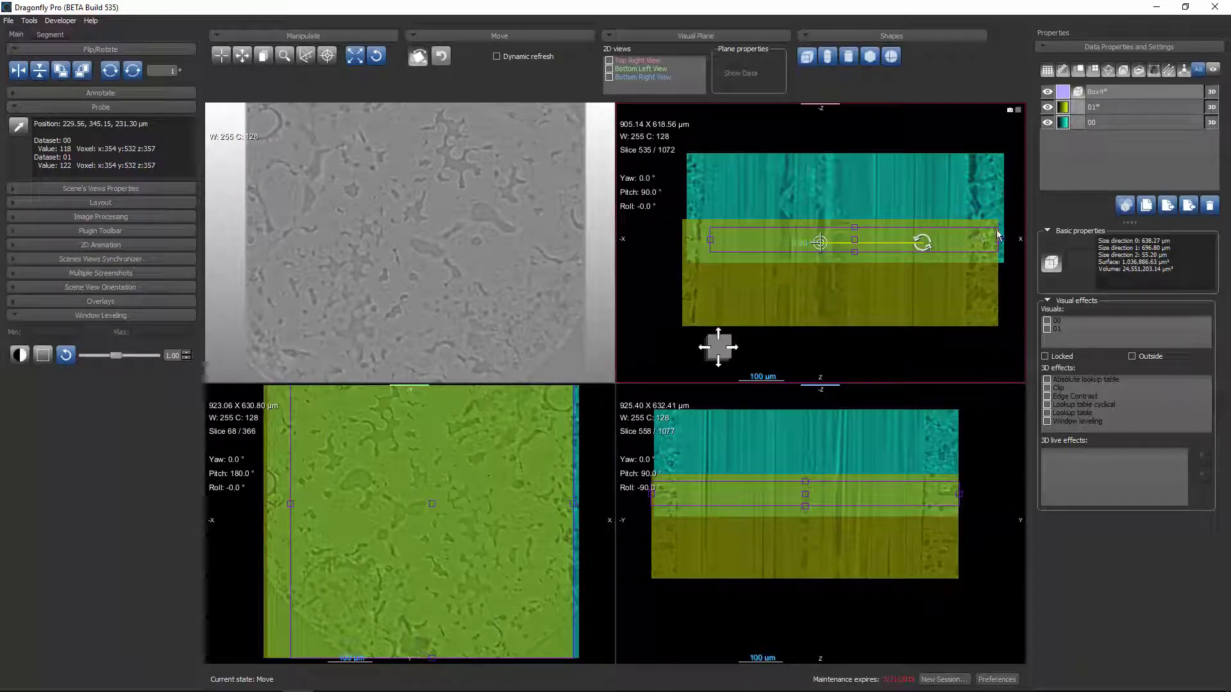
{"action": "left_click_drag", "start_coordinate": [997, 234], "coordinate": [982, 240]}
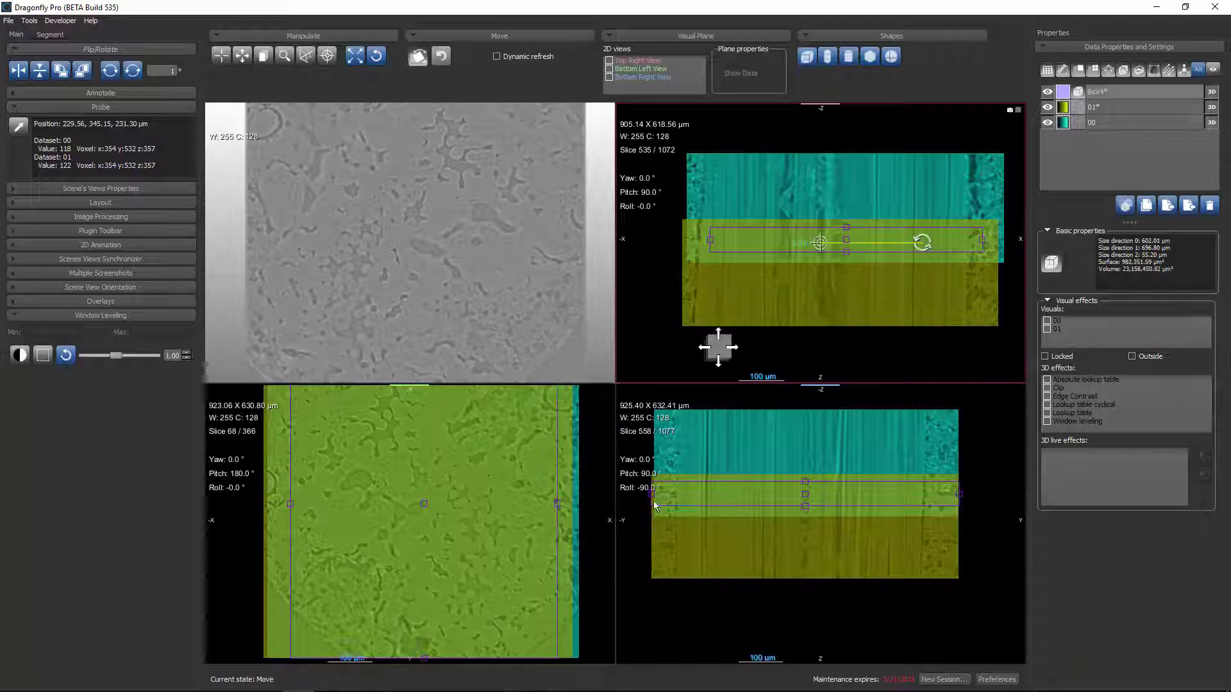
{"action": "left_click_drag", "start_coordinate": [652, 494], "coordinate": [671, 494]}
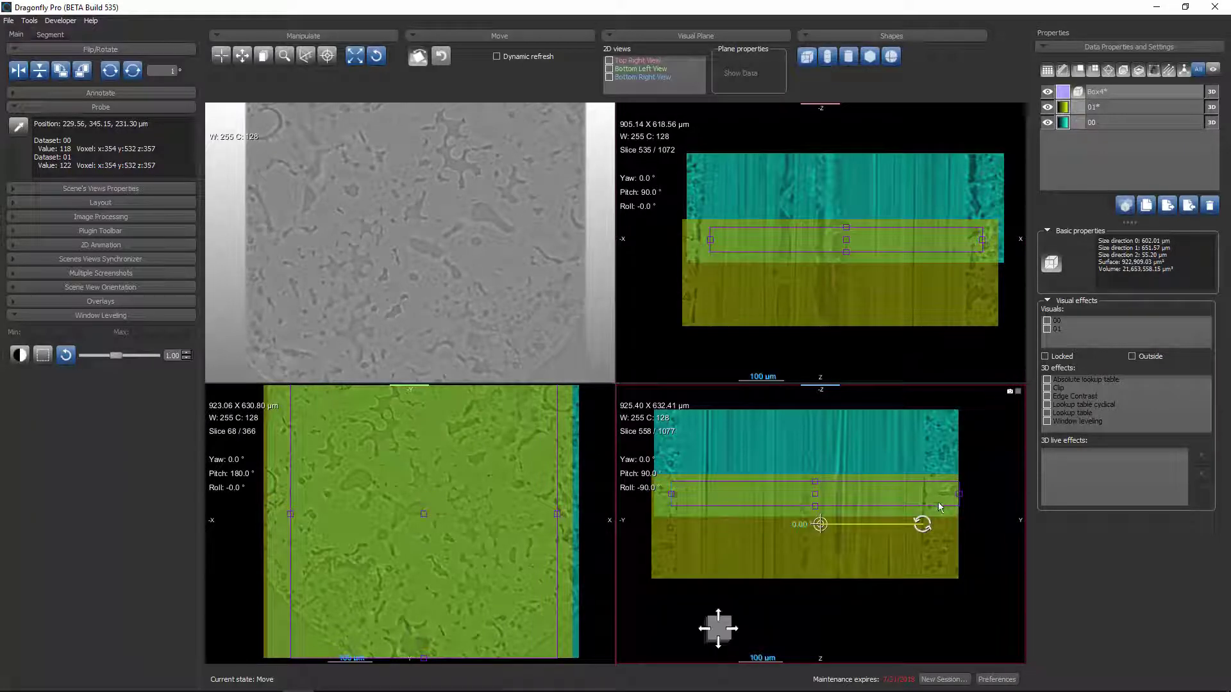
{"action": "left_click_drag", "start_coordinate": [960, 494], "coordinate": [932, 494]}
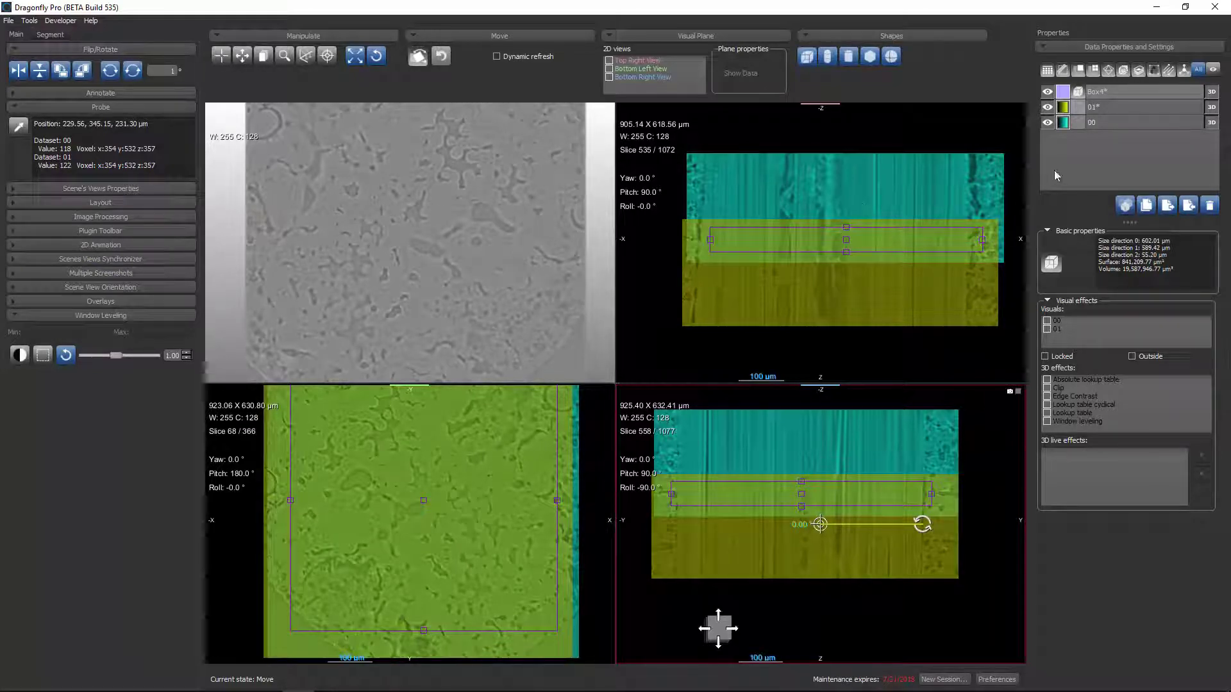
Open Dataset Registration with 00 as fixed and 01 as mobile dataset, and use Box4 as the fixed dataset mask.
{"action": "right_click", "coordinate": [1105, 121]}
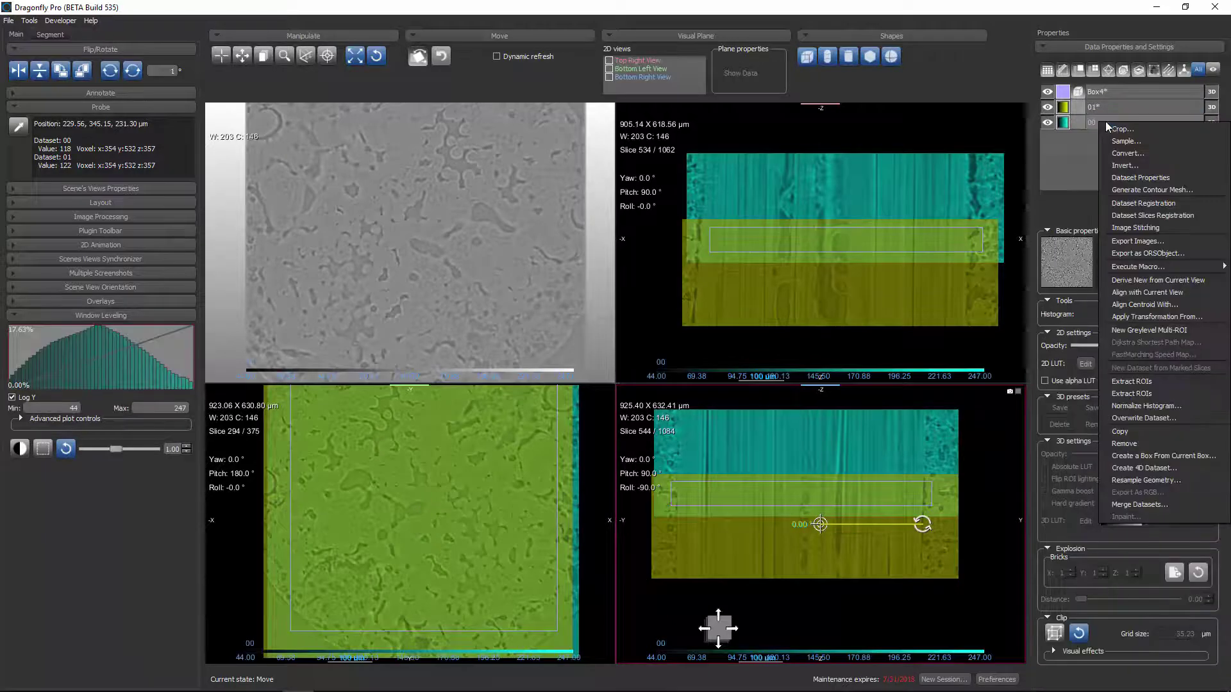
{"action": "left_click", "coordinate": [1151, 203]}
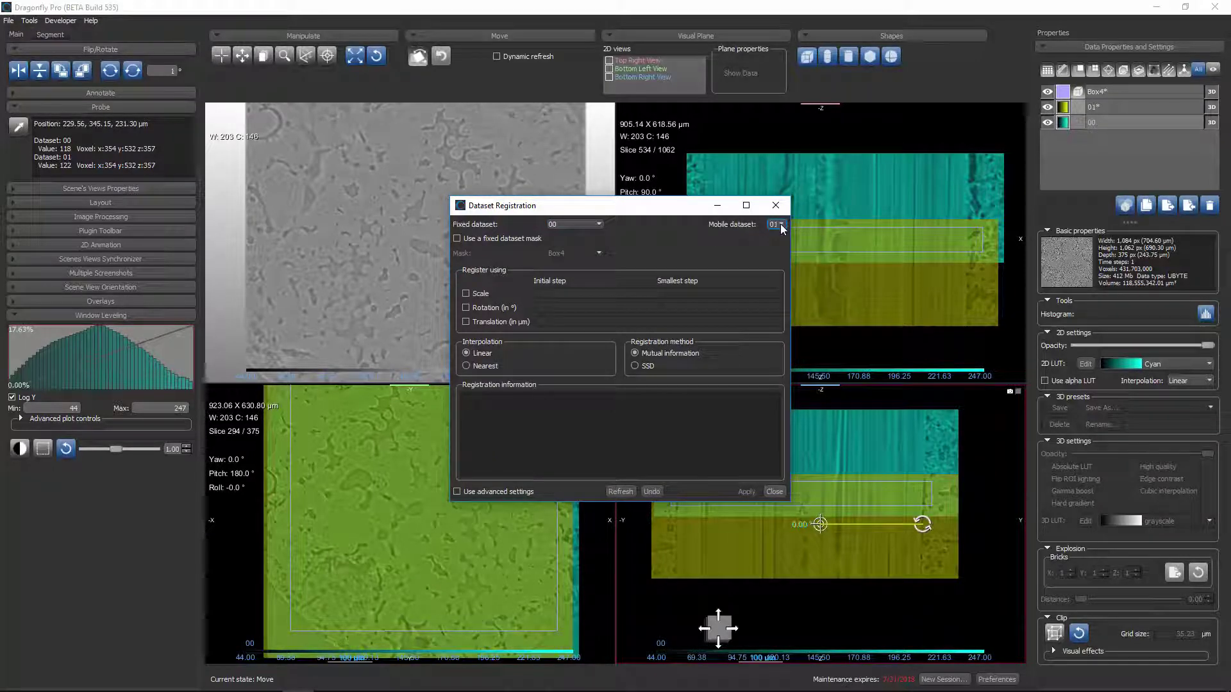
{"action": "left_click", "coordinate": [474, 237]}
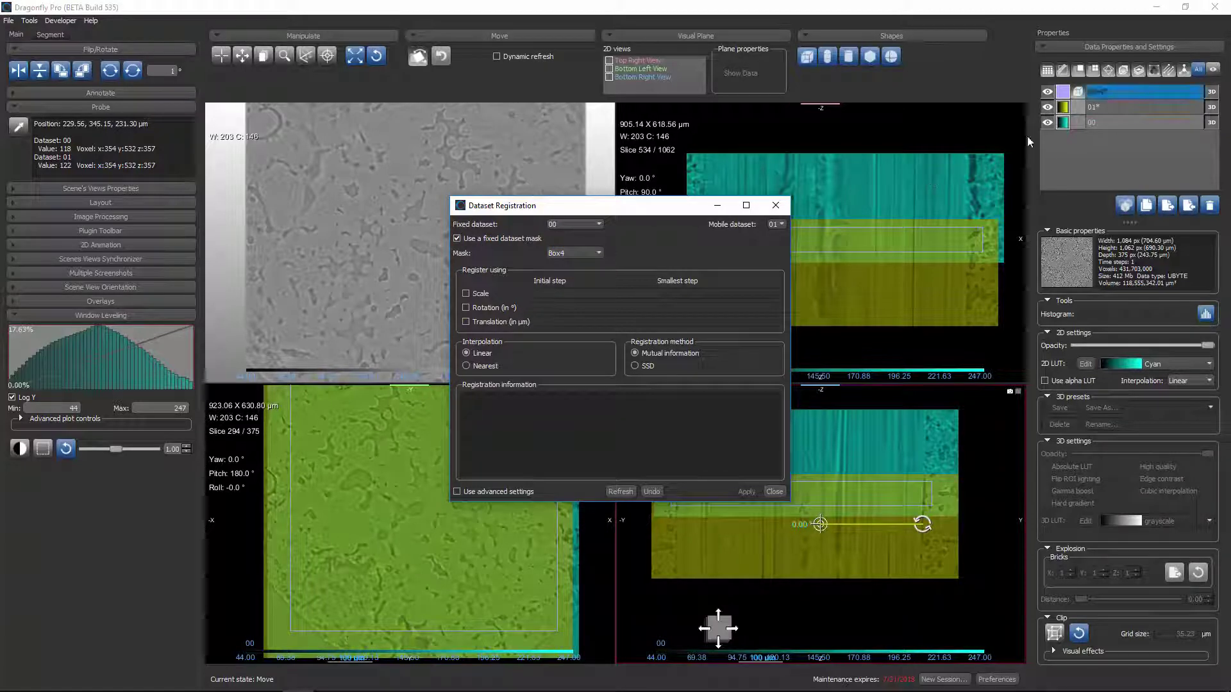
Register dataset 01 to dataset 00 using translation only and the SSD registration method.
{"action": "left_click", "coordinate": [466, 321]}
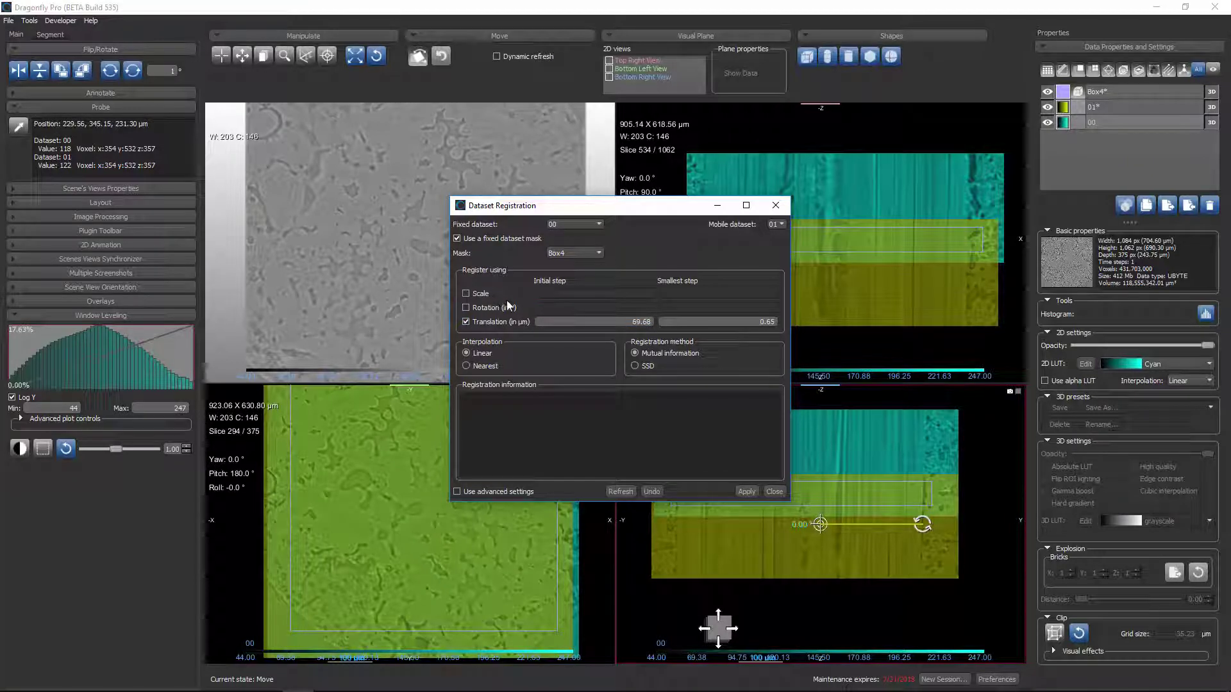
{"action": "left_click", "coordinate": [635, 366]}
{"action": "left_click", "coordinate": [746, 492]}
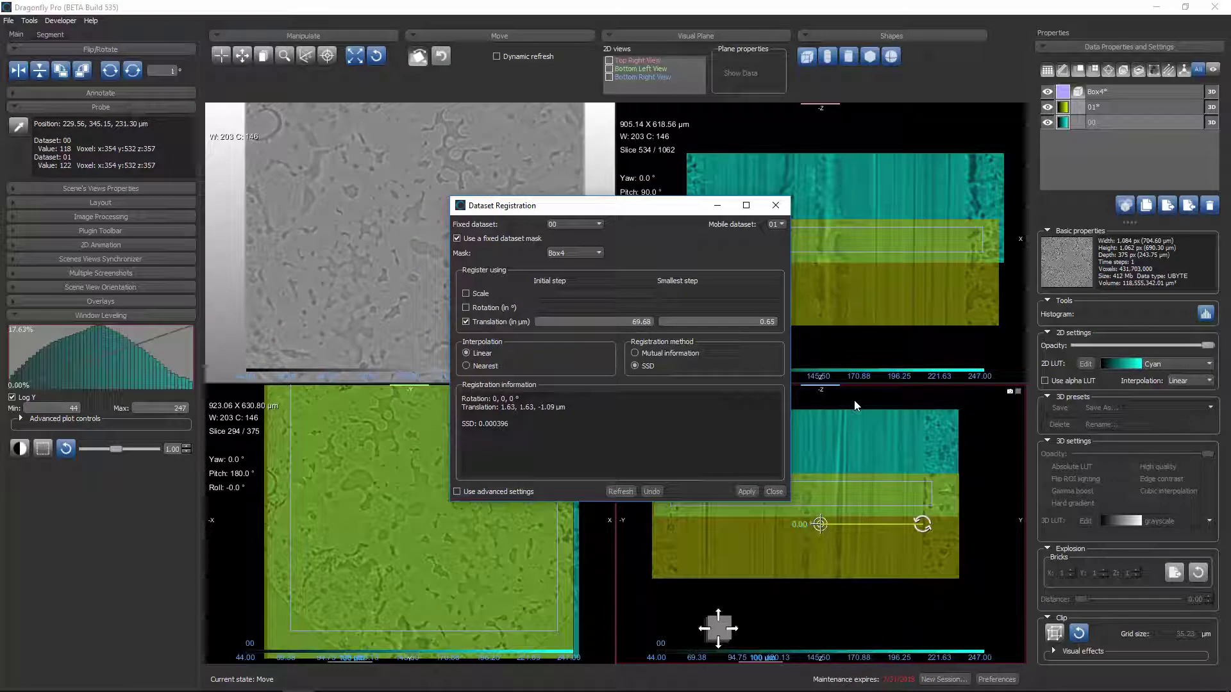
Check the registered overlap up close in the XY view, close Dataset Registration and hide the mask box.
{"action": "right_click_drag", "start_coordinate": [372, 487], "coordinate": [429, 634]}
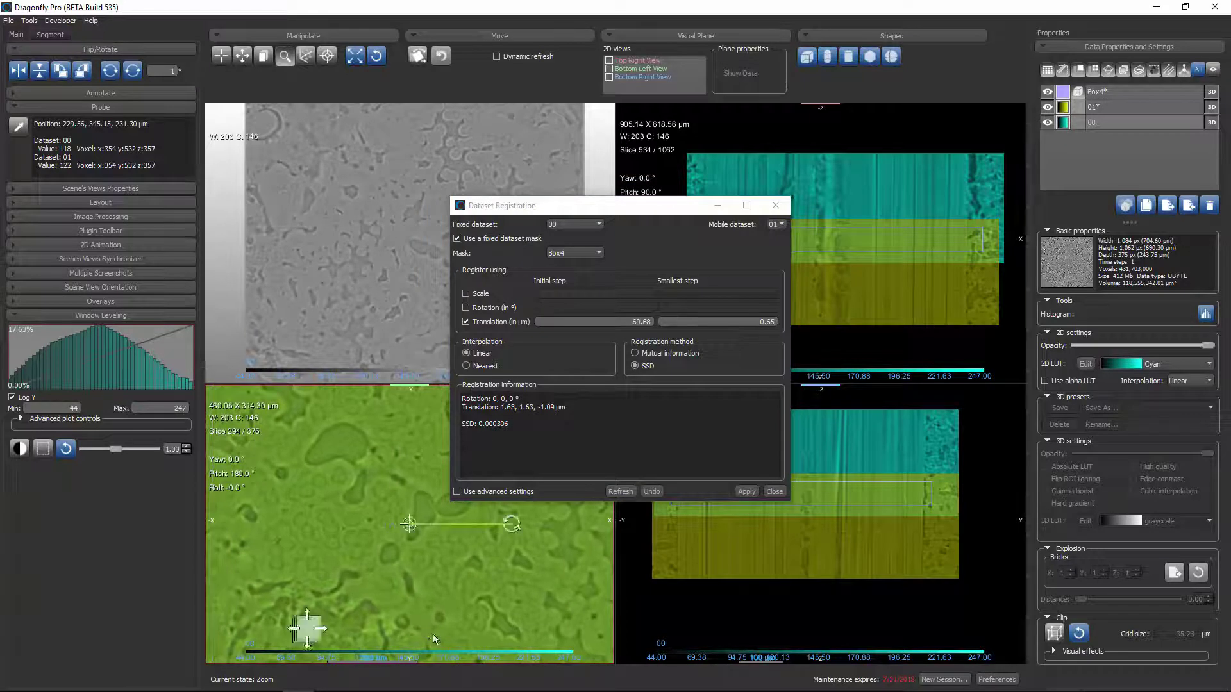
{"action": "mouse_move", "coordinate": [1202, 346]}
{"action": "left_mouse_down"}
{"action": "mouse_move", "coordinate": [1084, 346]}
{"action": "mouse_move", "coordinate": [1208, 346]}
{"action": "left_mouse_up"}
{"action": "left_click", "coordinate": [771, 493]}
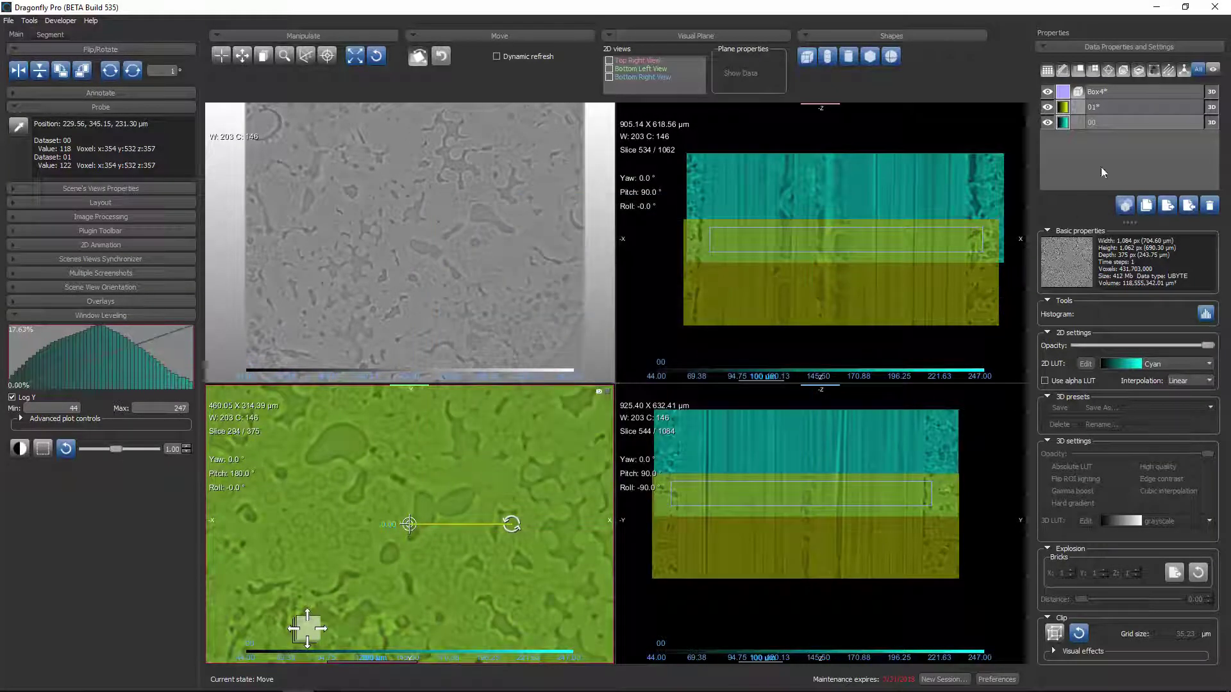
{"action": "left_click", "coordinate": [1048, 92]}
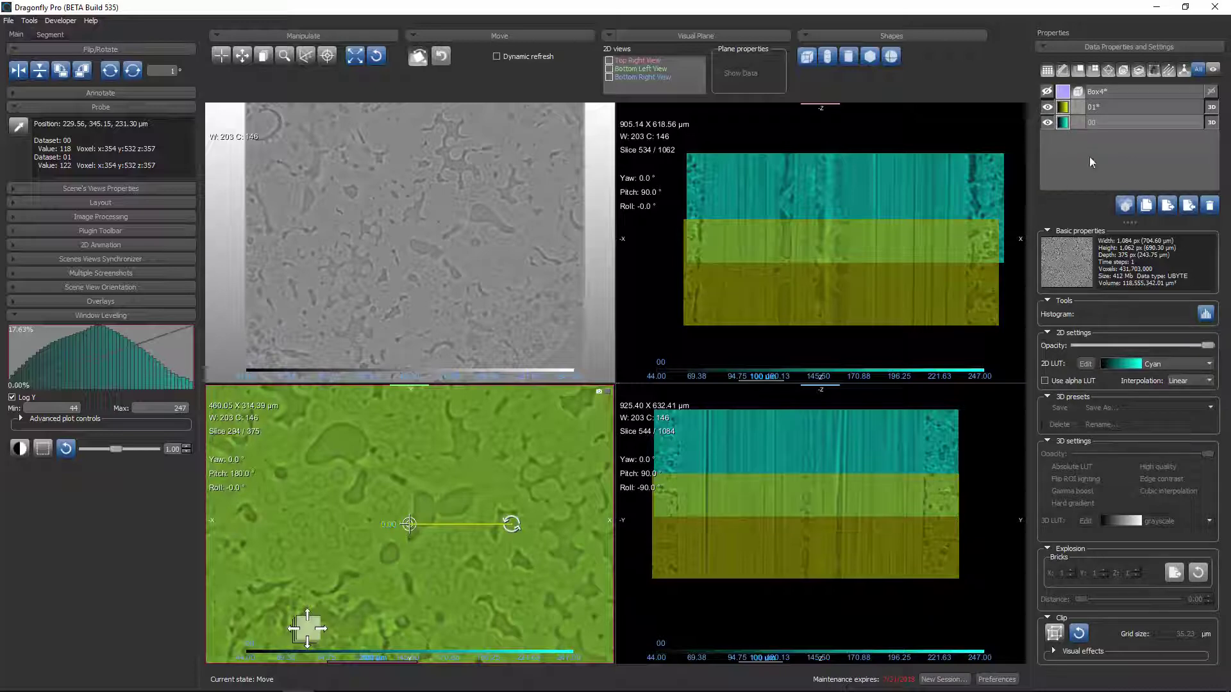
Open Merge Datasets and add both dataset 00 and dataset 01 to the merge list.
{"action": "left_click", "coordinate": [1111, 123]}
{"action": "right_click", "coordinate": [1110, 122]}
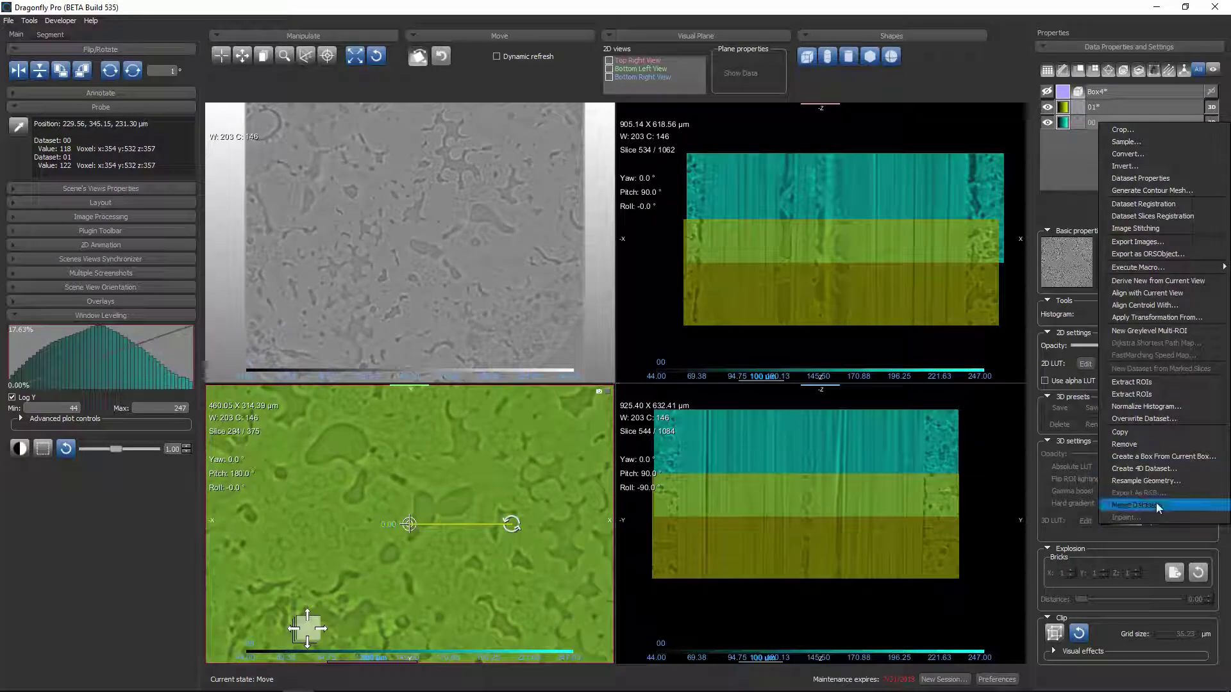
{"action": "left_click", "coordinate": [1154, 504]}
{"action": "left_click_drag", "start_coordinate": [644, 162], "coordinate": [897, 159]}
{"action": "left_click", "coordinate": [1120, 123]}
{"action": "left_click_drag", "start_coordinate": [1075, 141], "coordinate": [852, 236]}
{"action": "left_click_drag", "start_coordinate": [865, 162], "coordinate": [467, 144]}
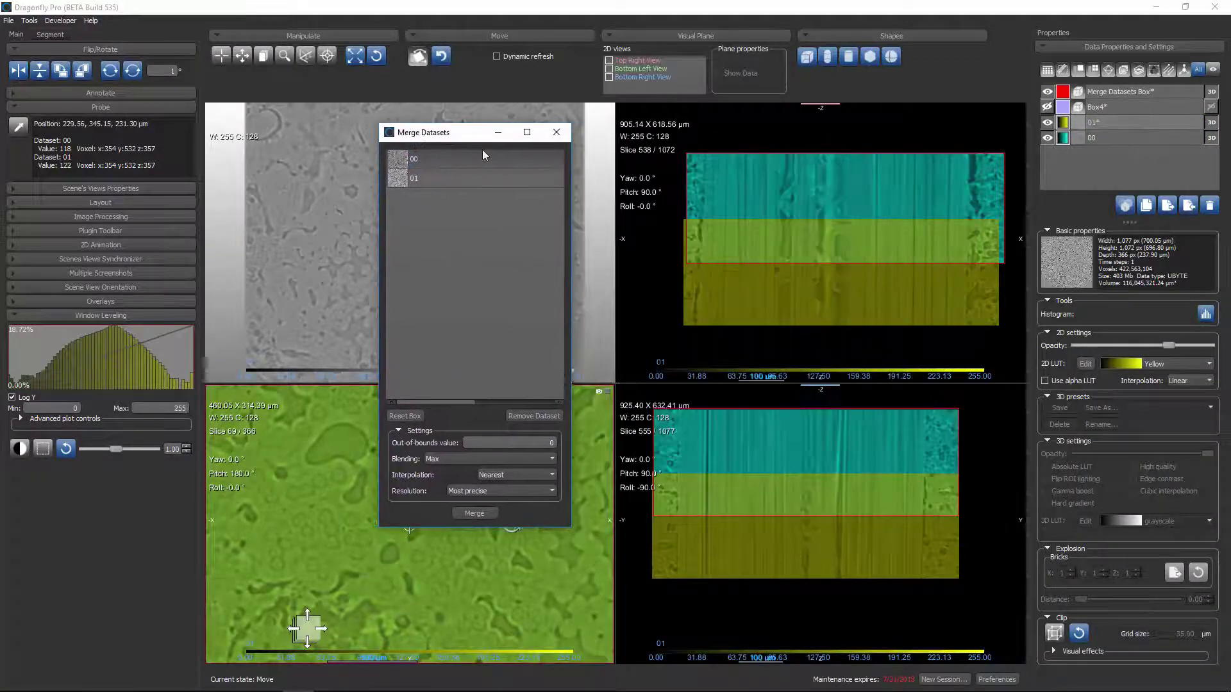
Reset the merge box to the datasets and enlarge it to about 719 µm in X and 441 µm in Z.
{"action": "left_click", "coordinate": [409, 416]}
{"action": "scroll", "coordinate": [651, 231], "scroll_direction": "up", "scroll_amount": 2}
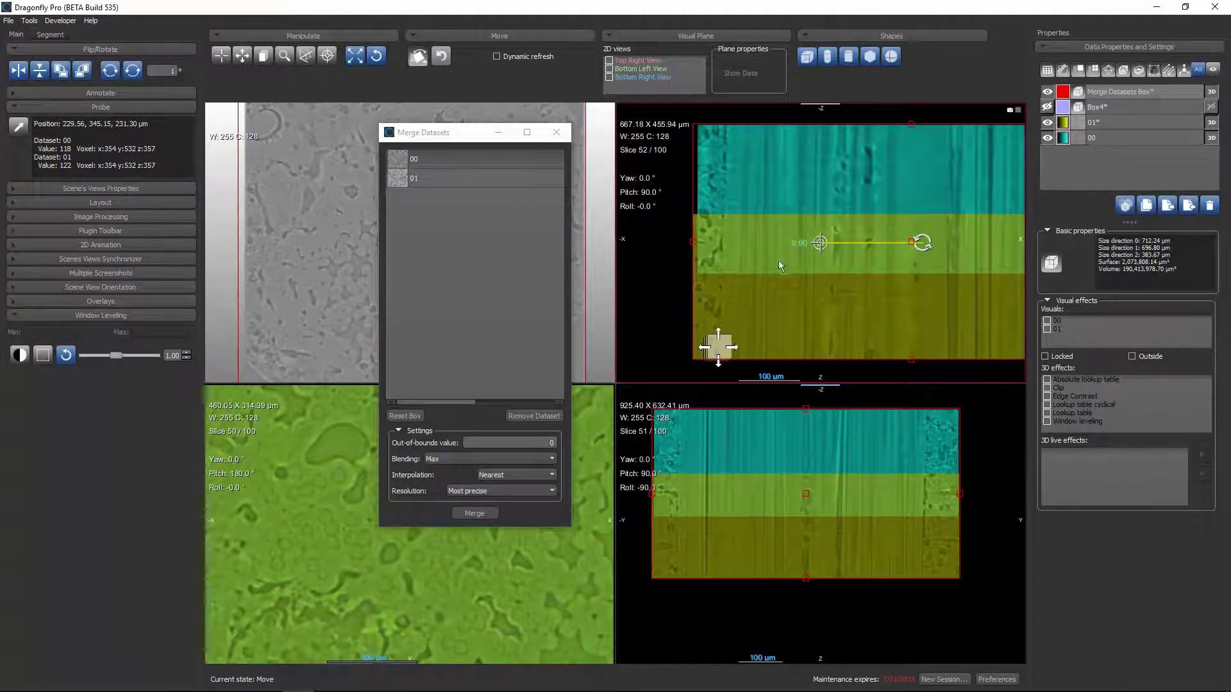
{"action": "scroll", "coordinate": [778, 260], "scroll_direction": "down", "scroll_amount": 4}
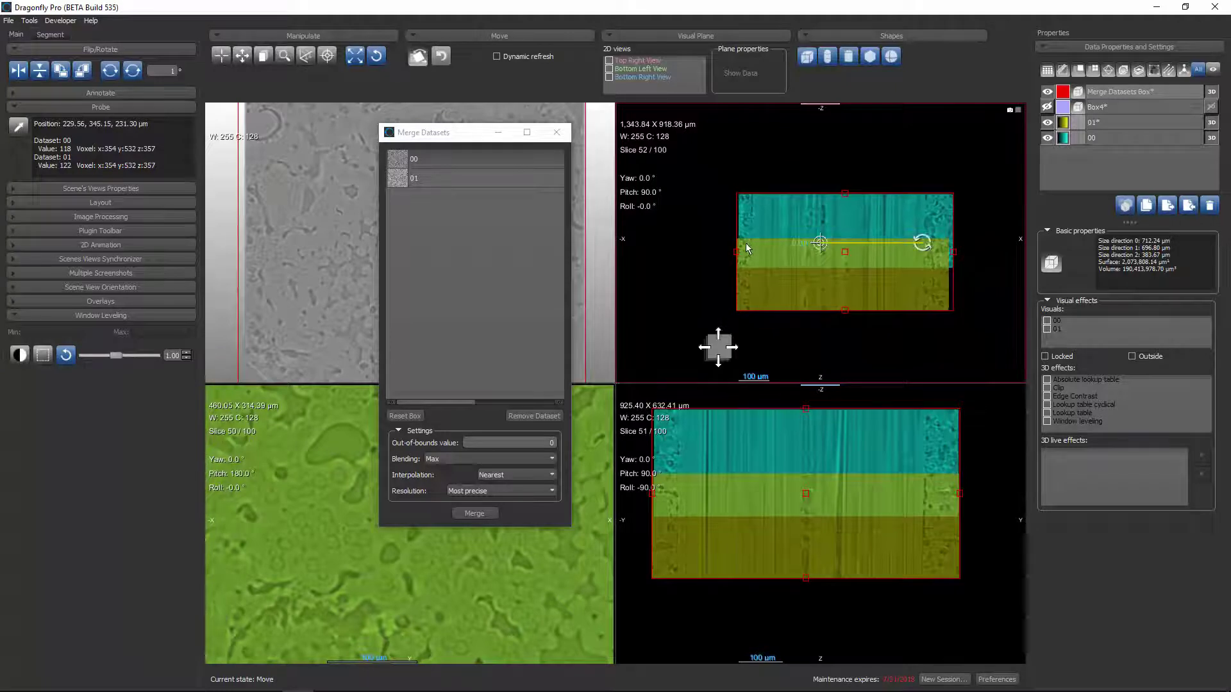
{"action": "mouse_move", "coordinate": [737, 230]}
{"action": "left_mouse_down"}
{"action": "mouse_move", "coordinate": [783, 233]}
{"action": "mouse_move", "coordinate": [737, 235]}
{"action": "left_mouse_up"}
{"action": "left_click_drag", "start_coordinate": [775, 192], "coordinate": [770, 177]}
{"action": "left_click_drag", "start_coordinate": [737, 256], "coordinate": [735, 225]}
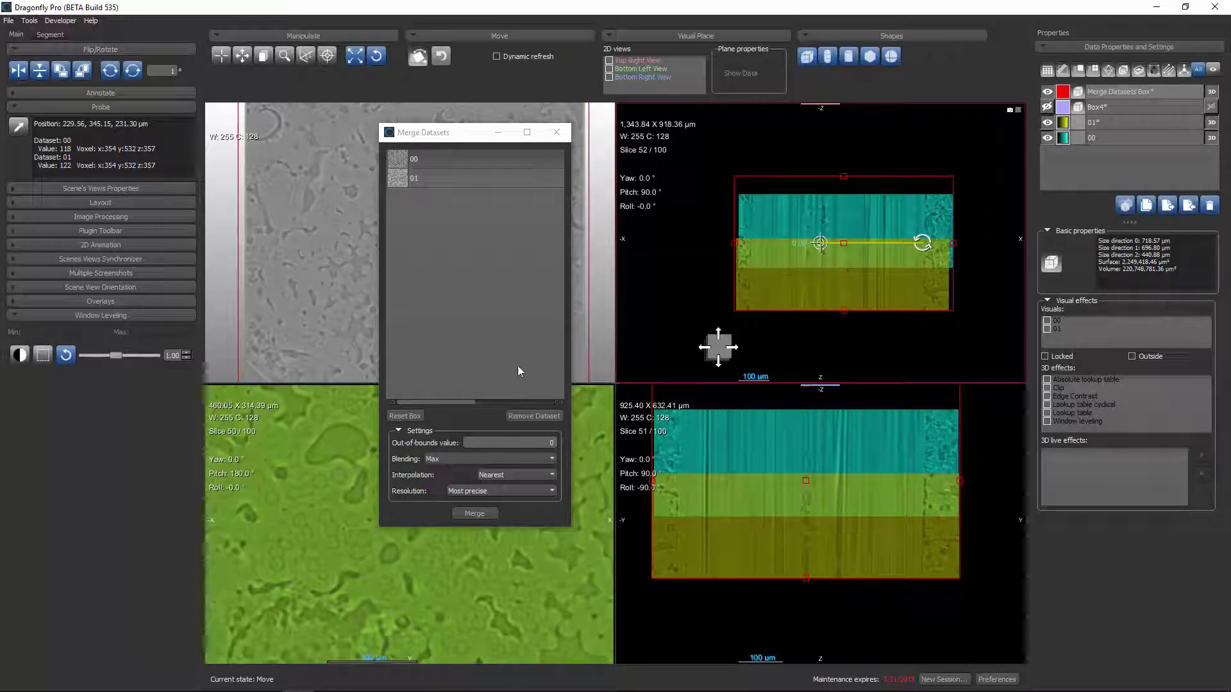
Try No blending (by list order) as the merge's blending mode and review the dataset order.
{"action": "left_click", "coordinate": [485, 443]}
{"action": "left_click", "coordinate": [469, 459]}
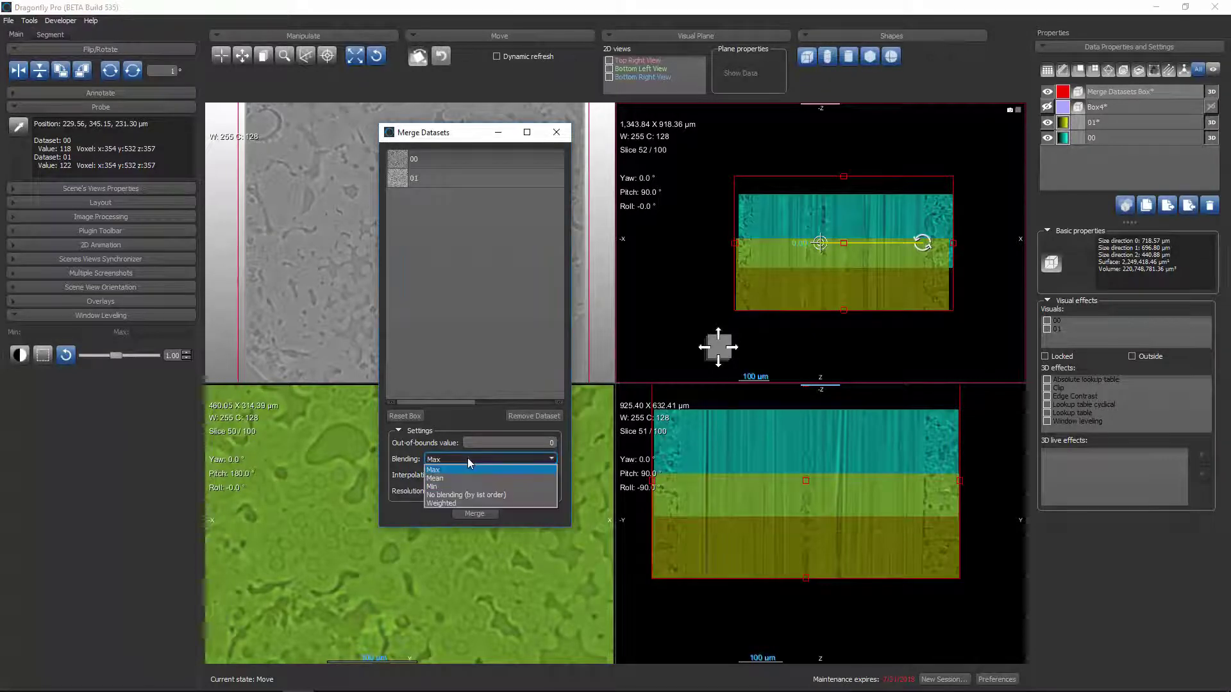
{"action": "left_click", "coordinate": [448, 496]}
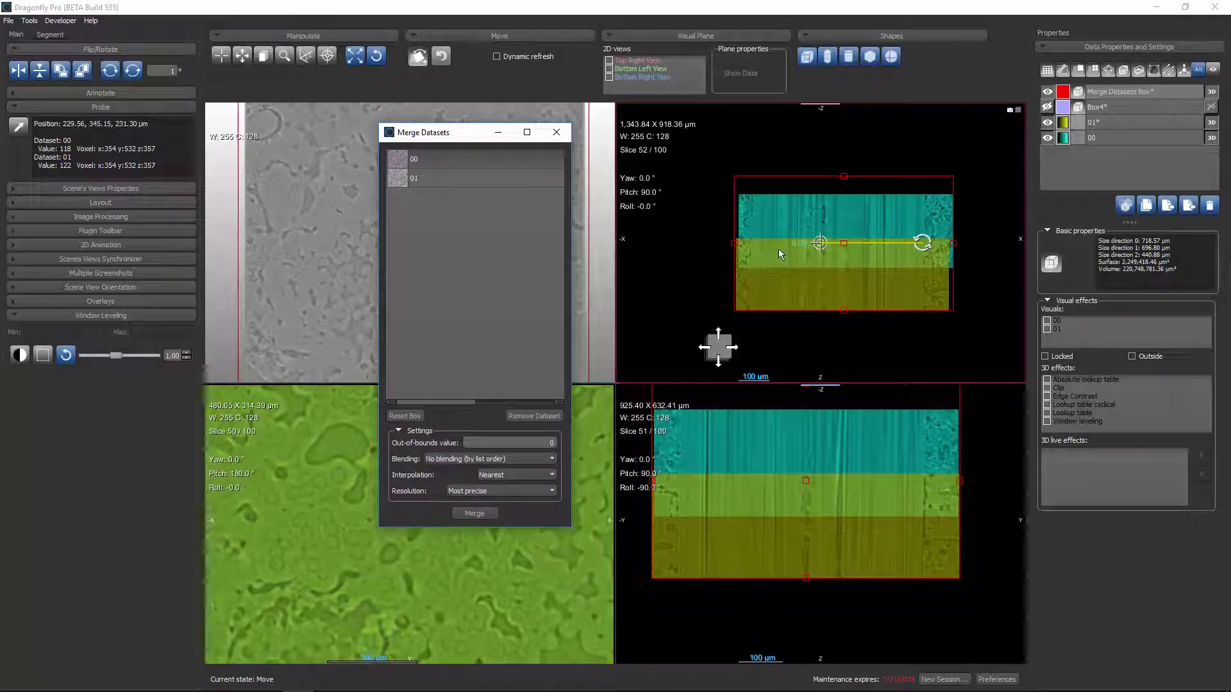
{"action": "left_click", "coordinate": [416, 160]}
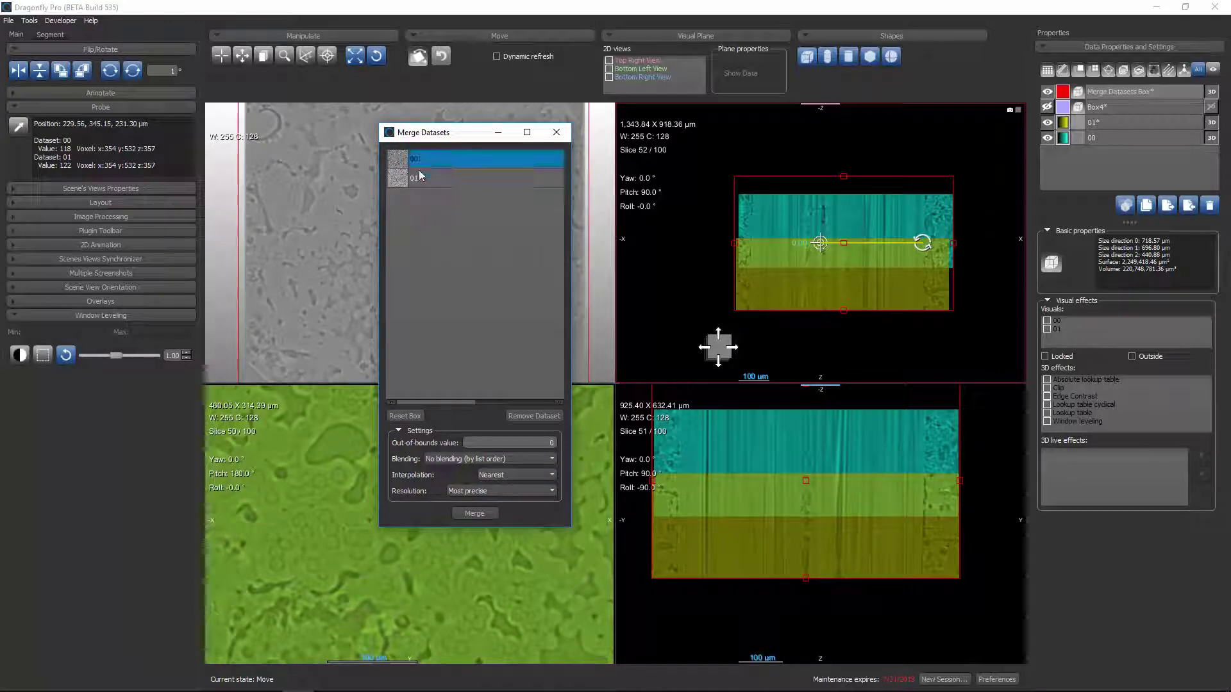
{"action": "left_click", "coordinate": [444, 248]}
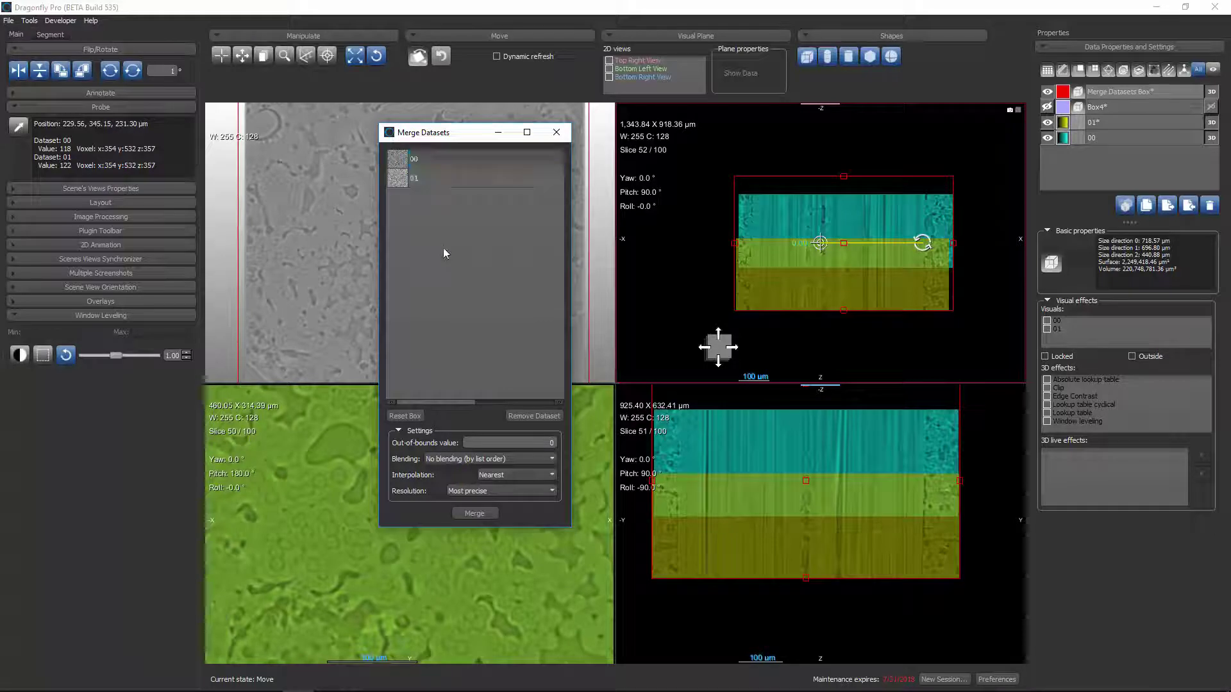
Set the merge blending to Weighted and the interpolation to Tricubic.
{"action": "left_click", "coordinate": [450, 458]}
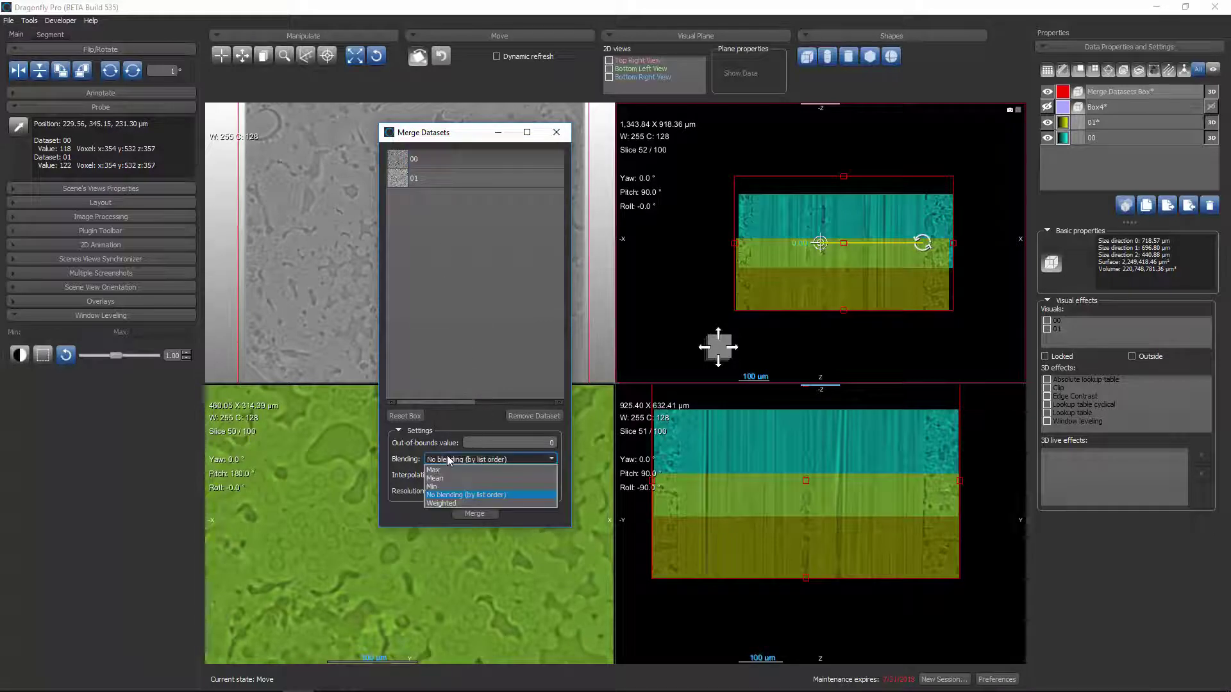
{"action": "left_click", "coordinate": [448, 504]}
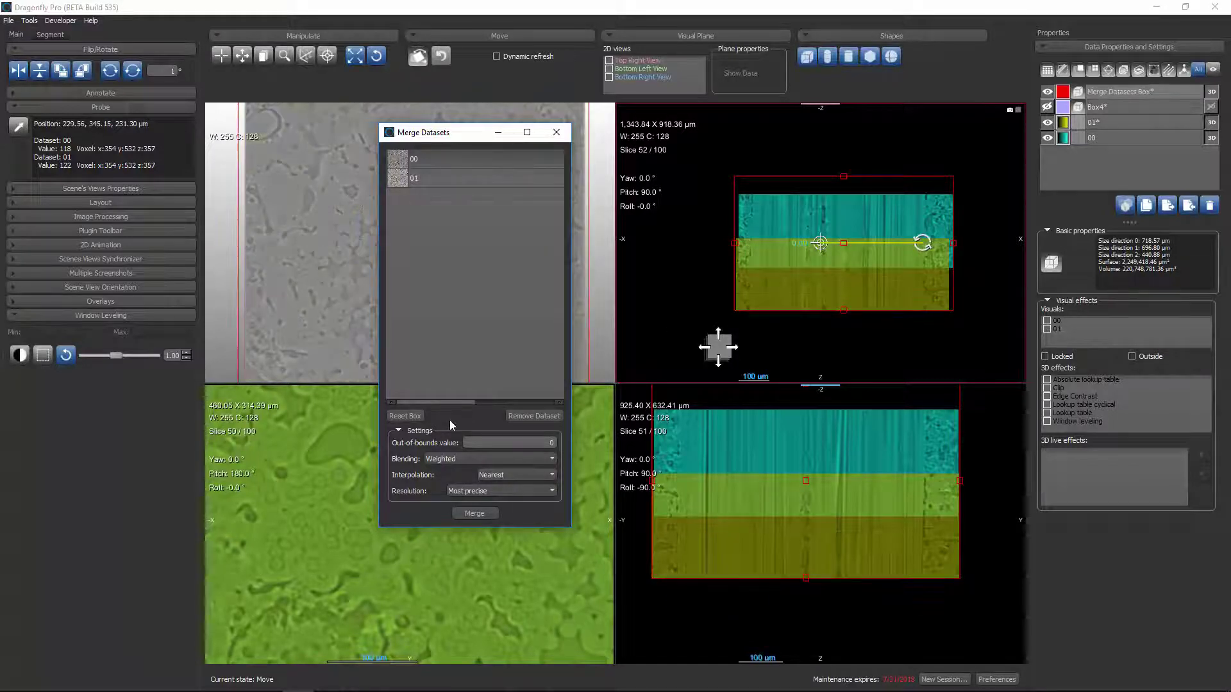
{"action": "left_click", "coordinate": [500, 475]}
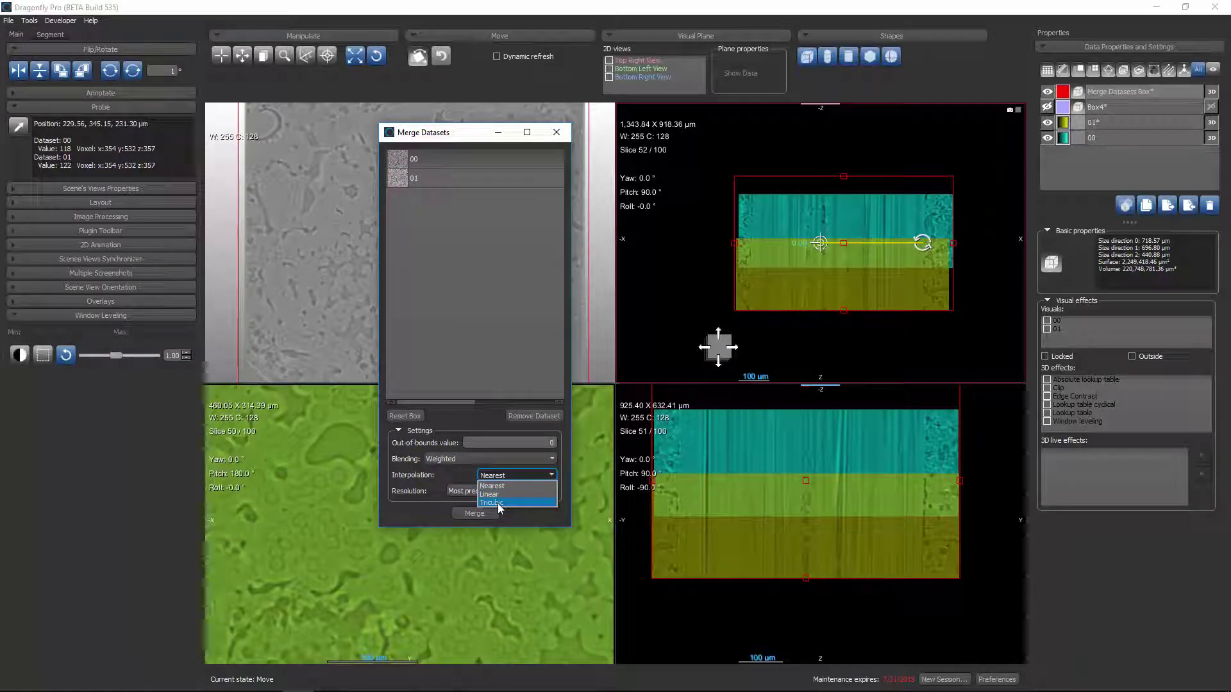
{"action": "left_click", "coordinate": [497, 503]}
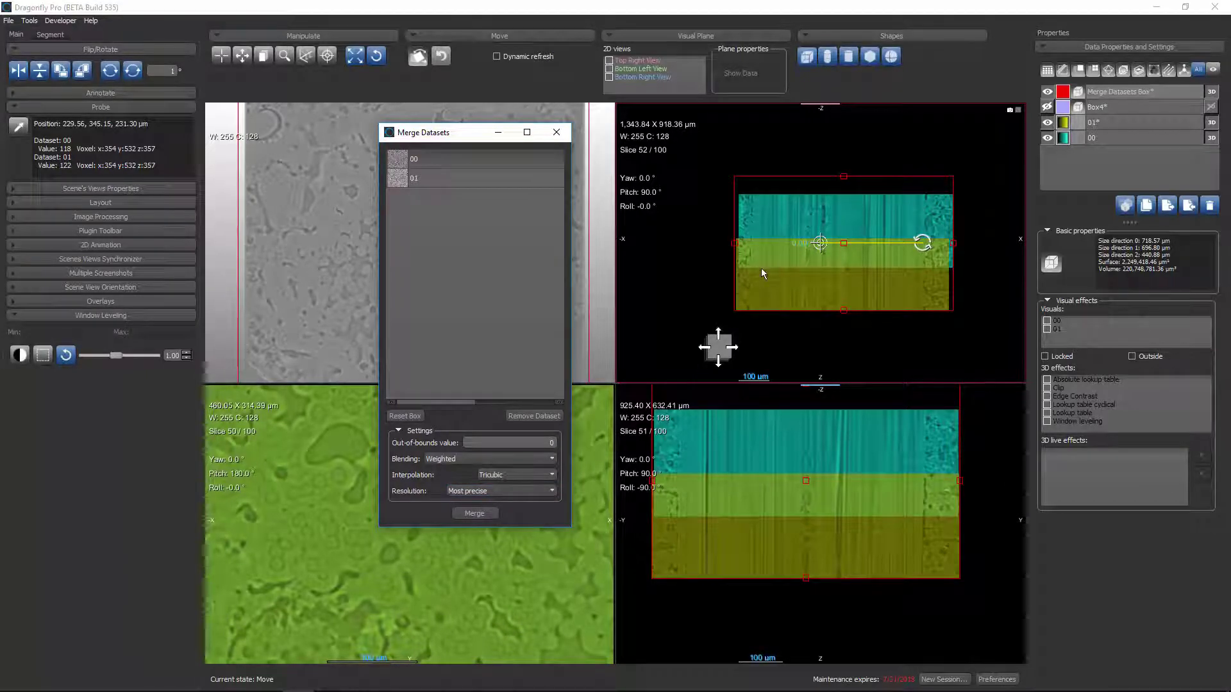
Try the user defined voxel size and user defined metrics dimensions as the merge resolution, and return it to Most precise.
{"action": "left_click", "coordinate": [492, 495]}
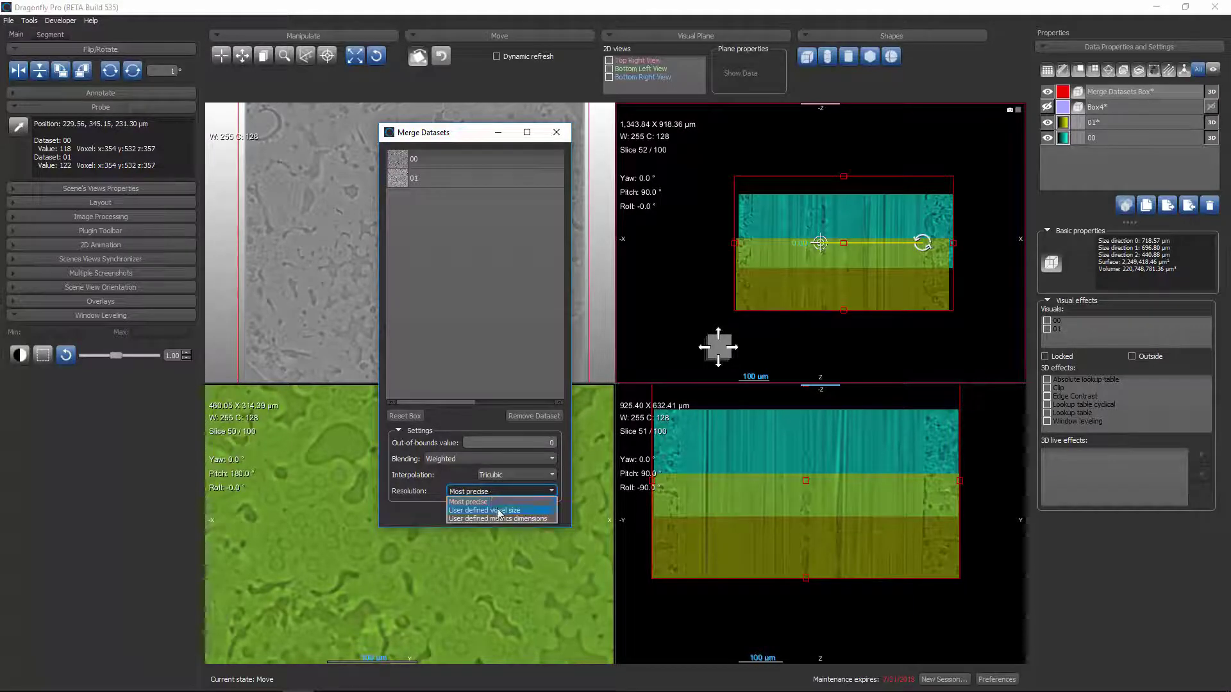
{"action": "left_click", "coordinate": [497, 509]}
{"action": "left_click", "coordinate": [509, 443]}
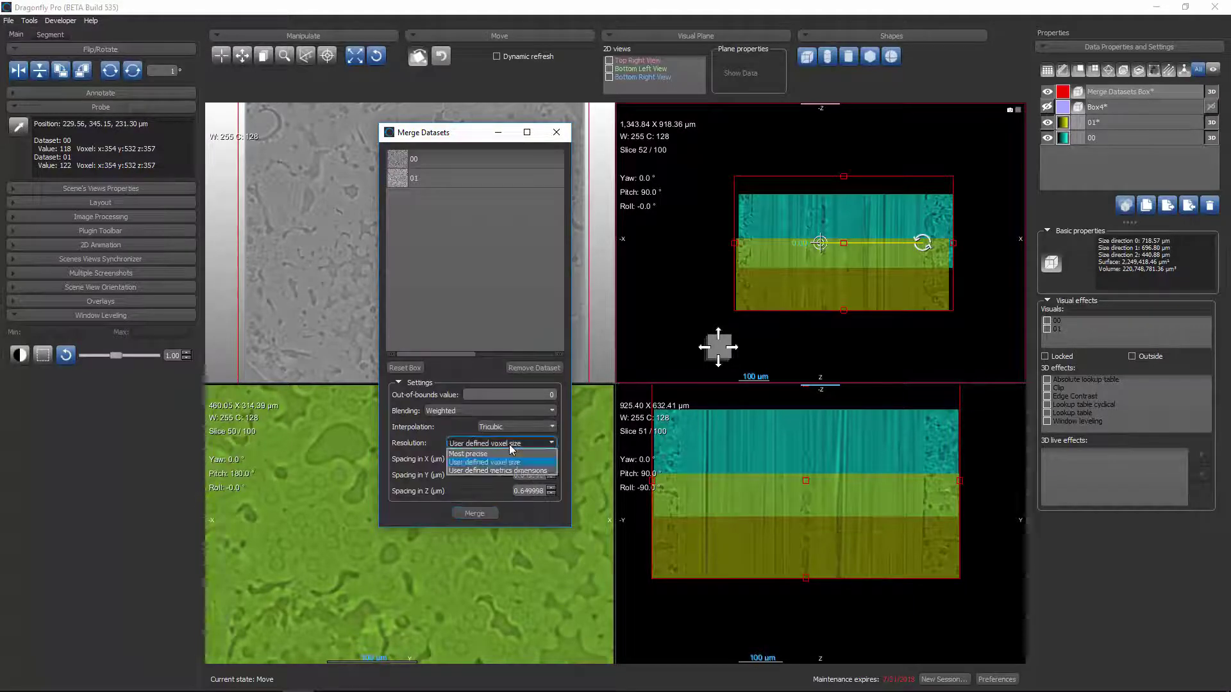
{"action": "left_click", "coordinate": [509, 471]}
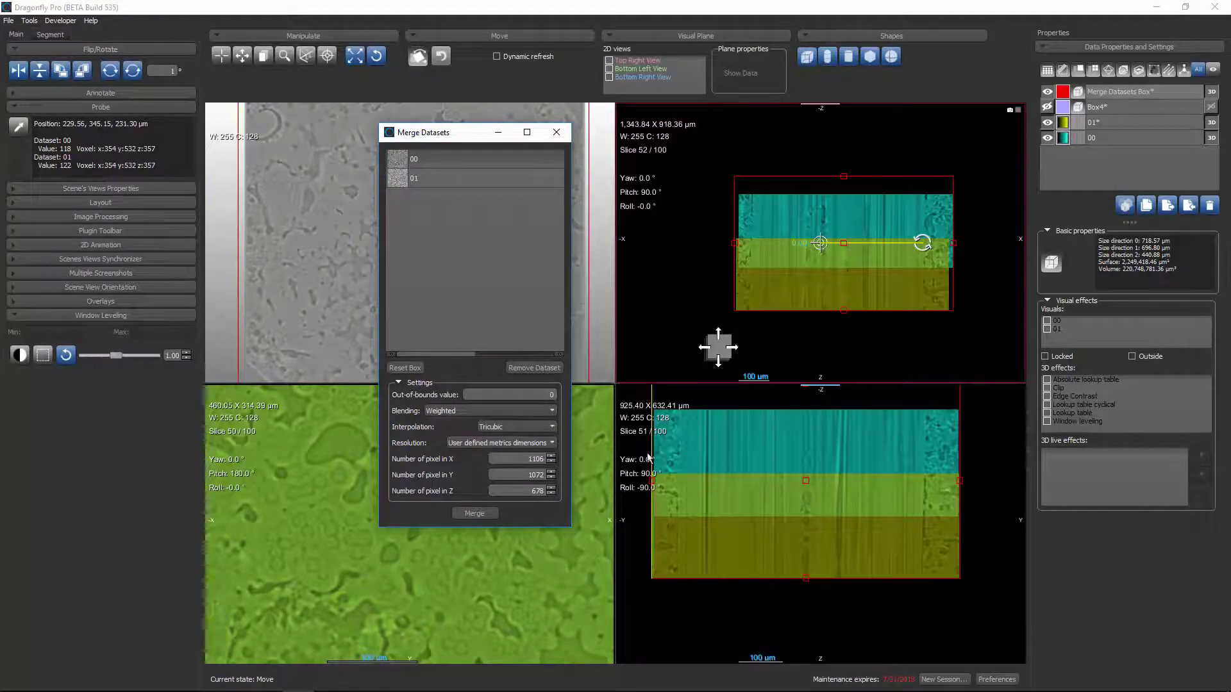
{"action": "left_click", "coordinate": [546, 443]}
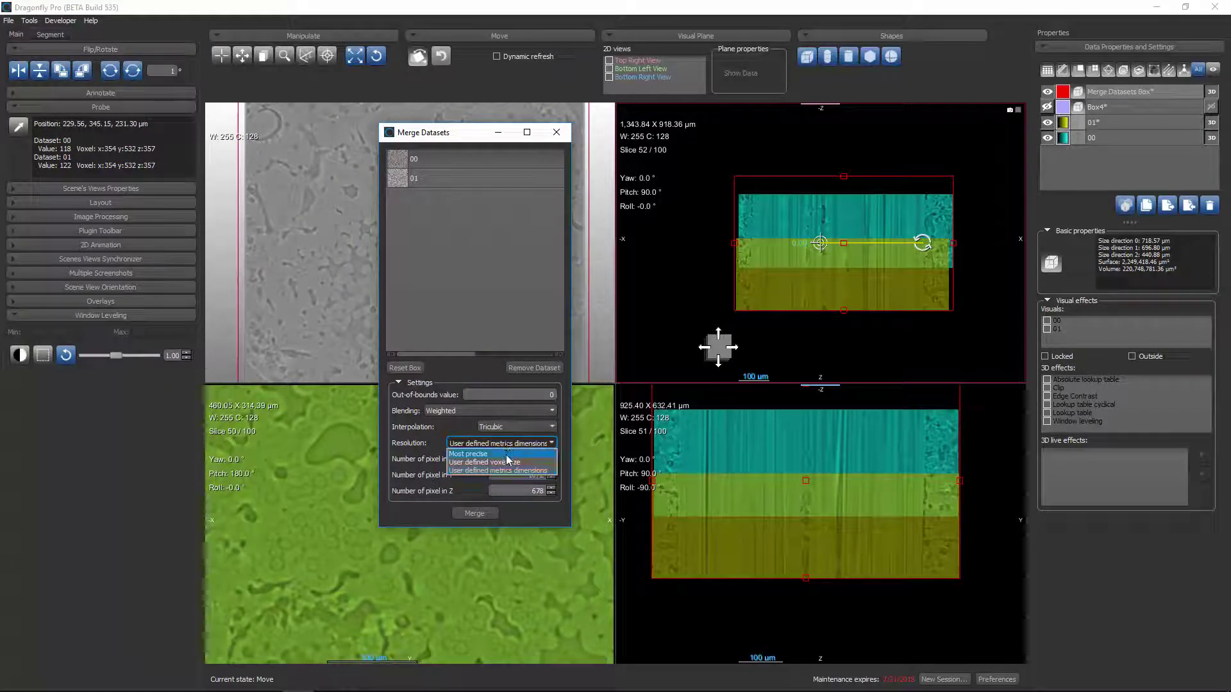
{"action": "left_click", "coordinate": [506, 455]}
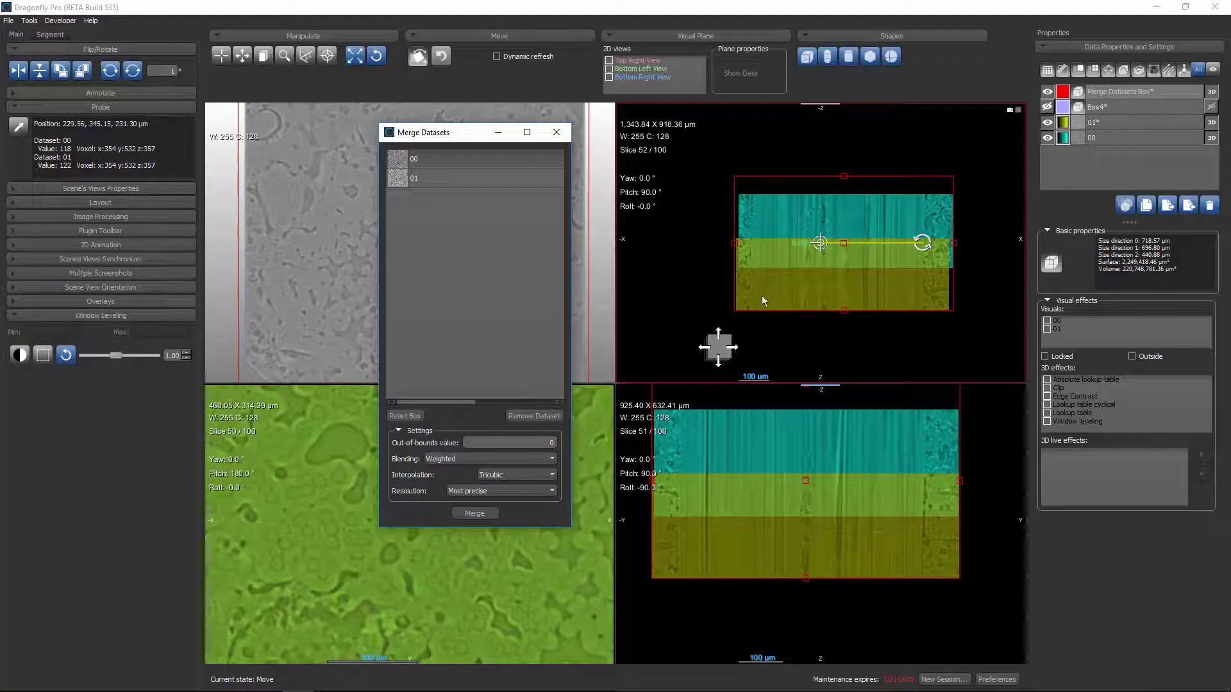
Shrink the merge box to about 210 µm in X, 266 µm in Y and 292 µm in Z across the overlap.
{"action": "left_click_drag", "start_coordinate": [735, 275], "coordinate": [803, 276]}
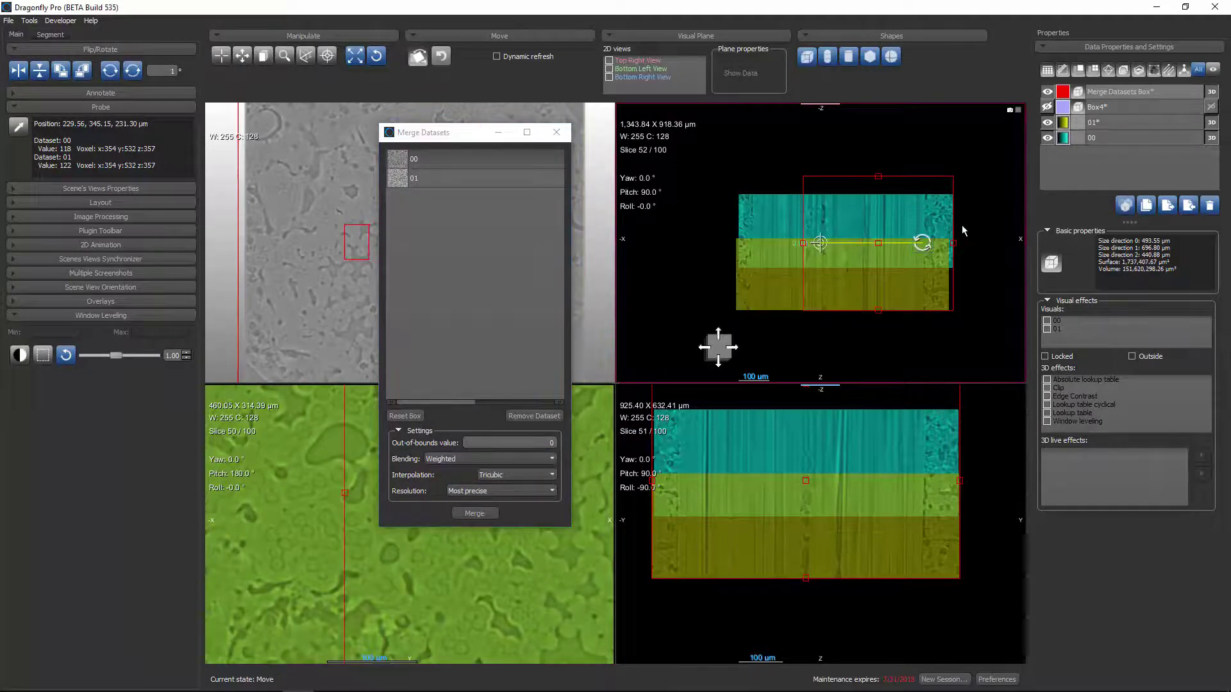
{"action": "left_click_drag", "start_coordinate": [962, 229], "coordinate": [849, 205]}
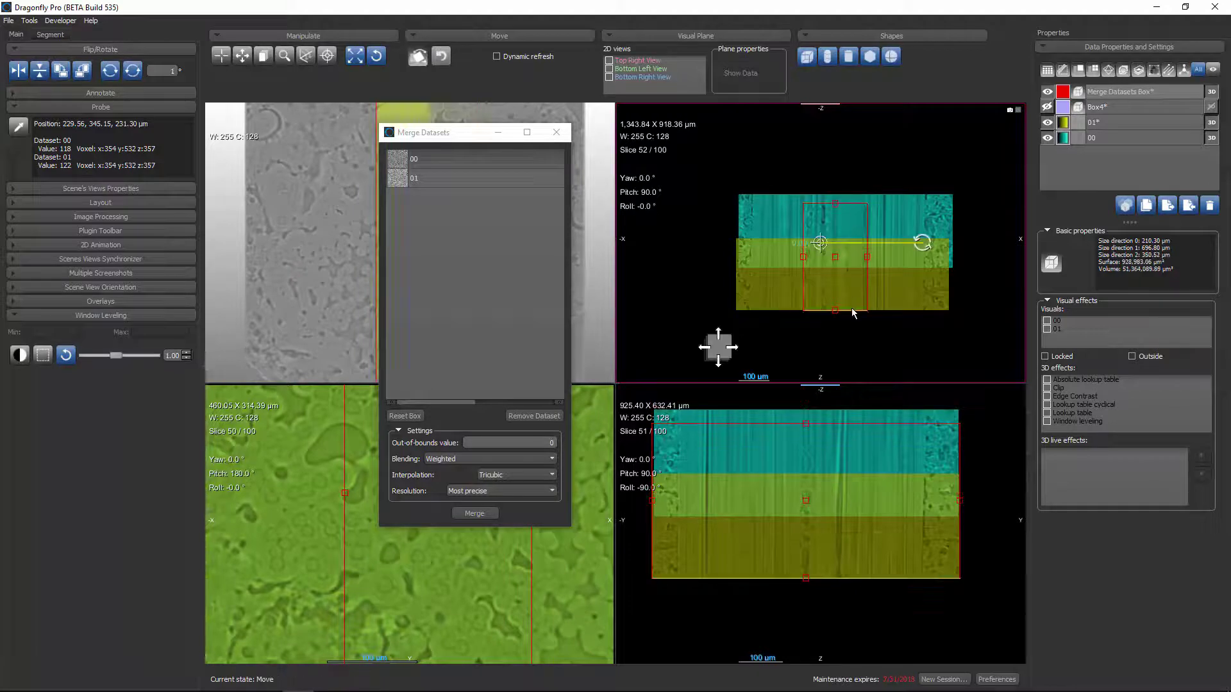
{"action": "left_click_drag", "start_coordinate": [851, 313], "coordinate": [852, 293]}
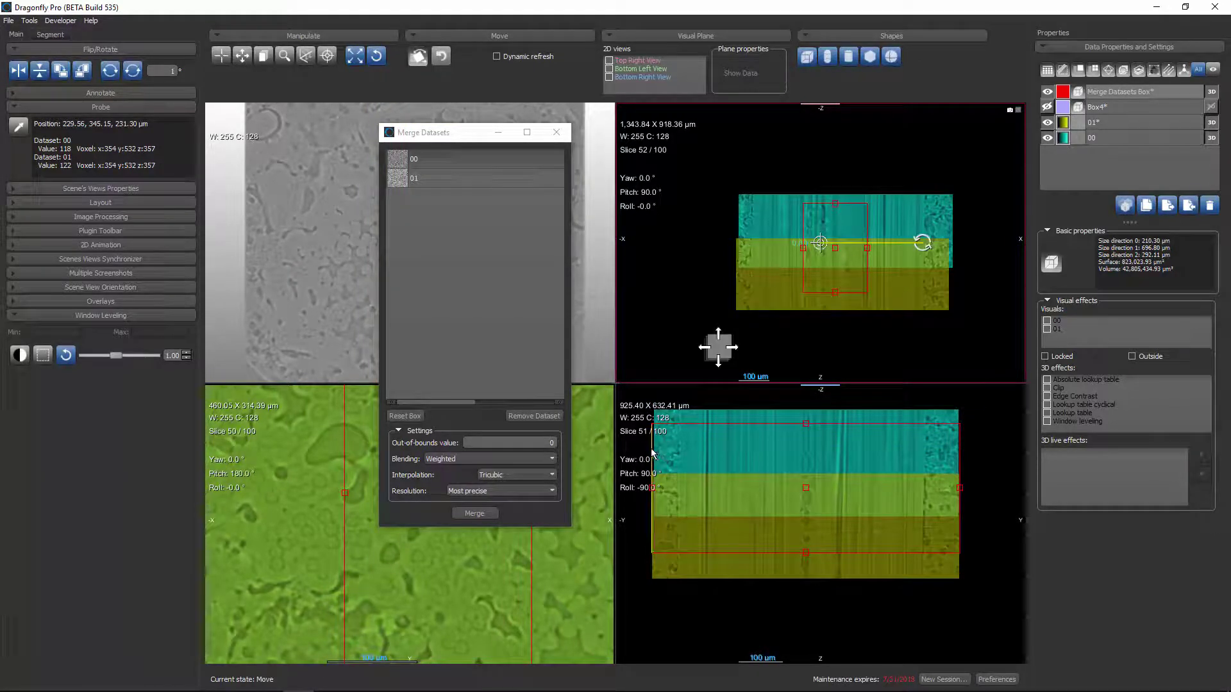
{"action": "left_click_drag", "start_coordinate": [652, 453], "coordinate": [749, 453]}
{"action": "left_click_drag", "start_coordinate": [960, 449], "coordinate": [853, 449]}
Adjust the 3D view's window leveling to about W 252, C 162 and merge datasets 00 and 01 within the box.
{"action": "left_click", "coordinate": [439, 158]}
{"action": "left_click_drag", "start_coordinate": [529, 132], "coordinate": [843, 212]}
{"action": "left_click", "coordinate": [462, 281]}
{"action": "left_click_drag", "start_coordinate": [459, 283], "coordinate": [437, 179]}
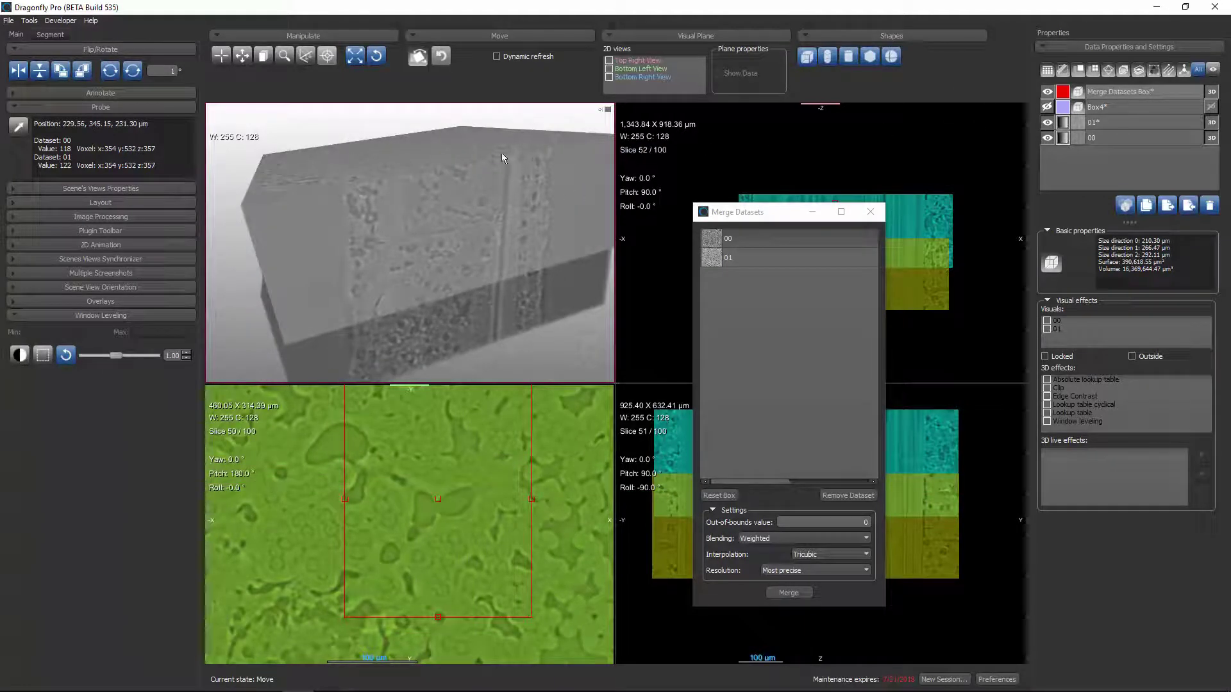
{"action": "right_click_drag", "start_coordinate": [501, 148], "coordinate": [494, 274]}
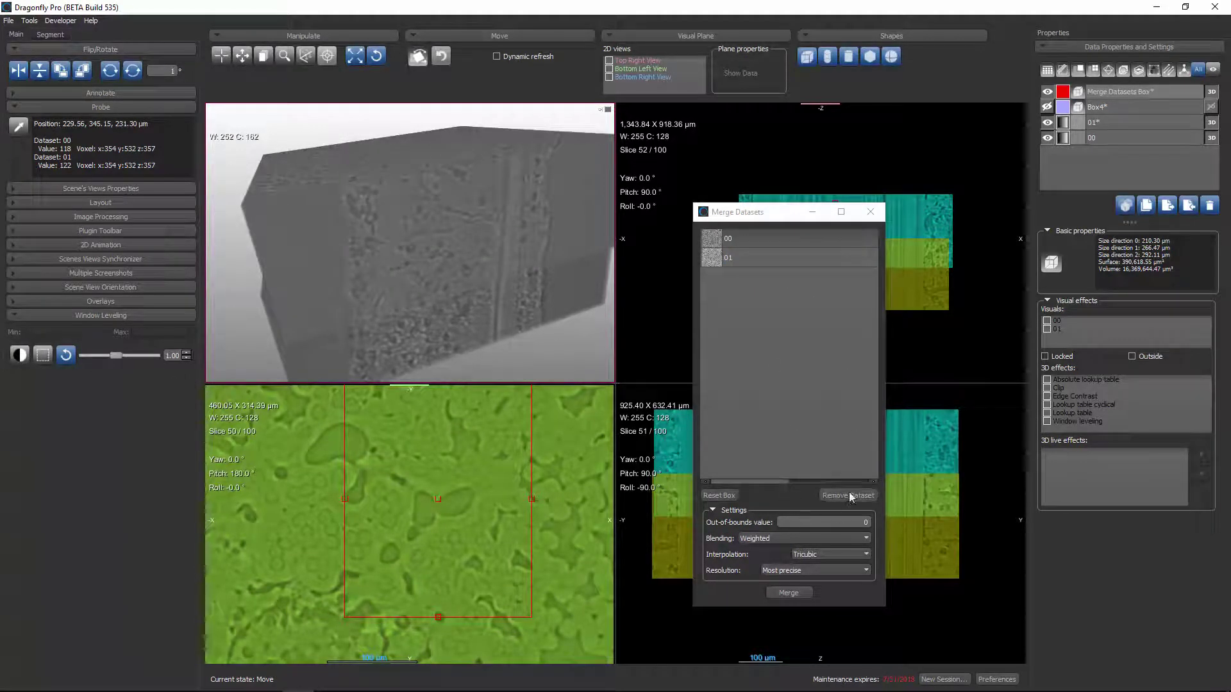
{"action": "left_click", "coordinate": [789, 592]}
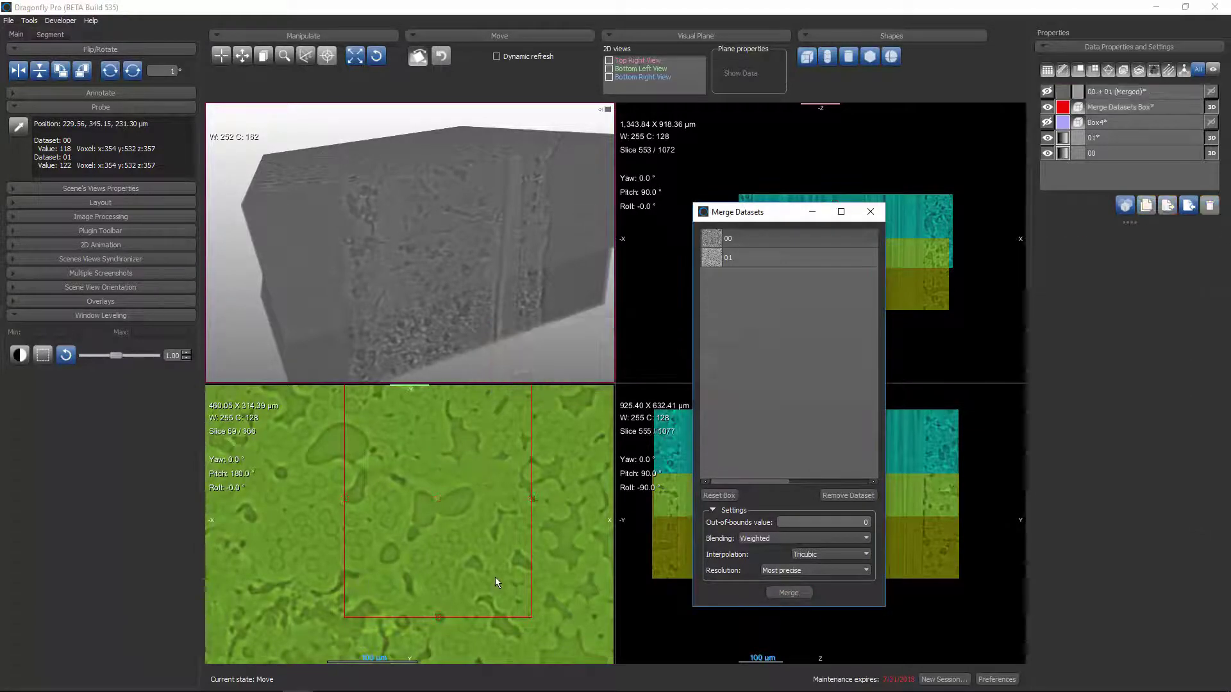
{"action": "left_click", "coordinate": [736, 247]}
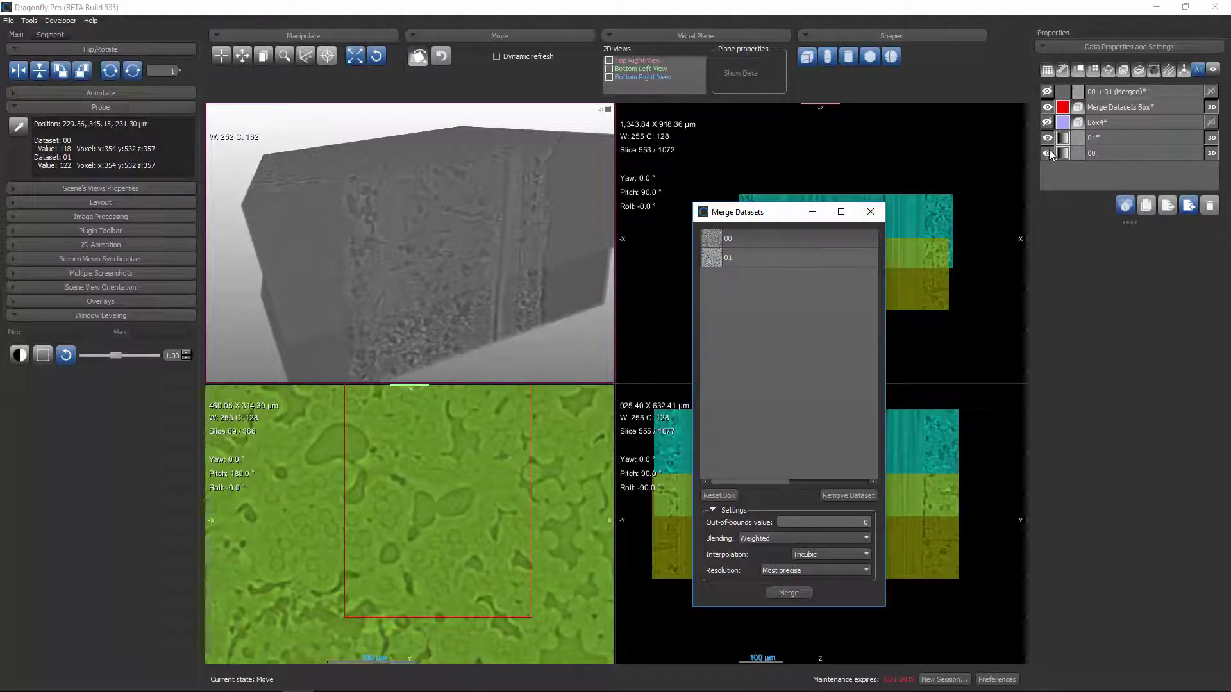
Hide datasets 00 and 01, the merge box and Box4, leaving only the merged dataset shown.
{"action": "left_click", "coordinate": [1048, 153]}
{"action": "left_click", "coordinate": [1048, 138]}
{"action": "left_click", "coordinate": [1048, 123]}
{"action": "left_click", "coordinate": [1046, 107]}
{"action": "left_click", "coordinate": [1046, 91]}
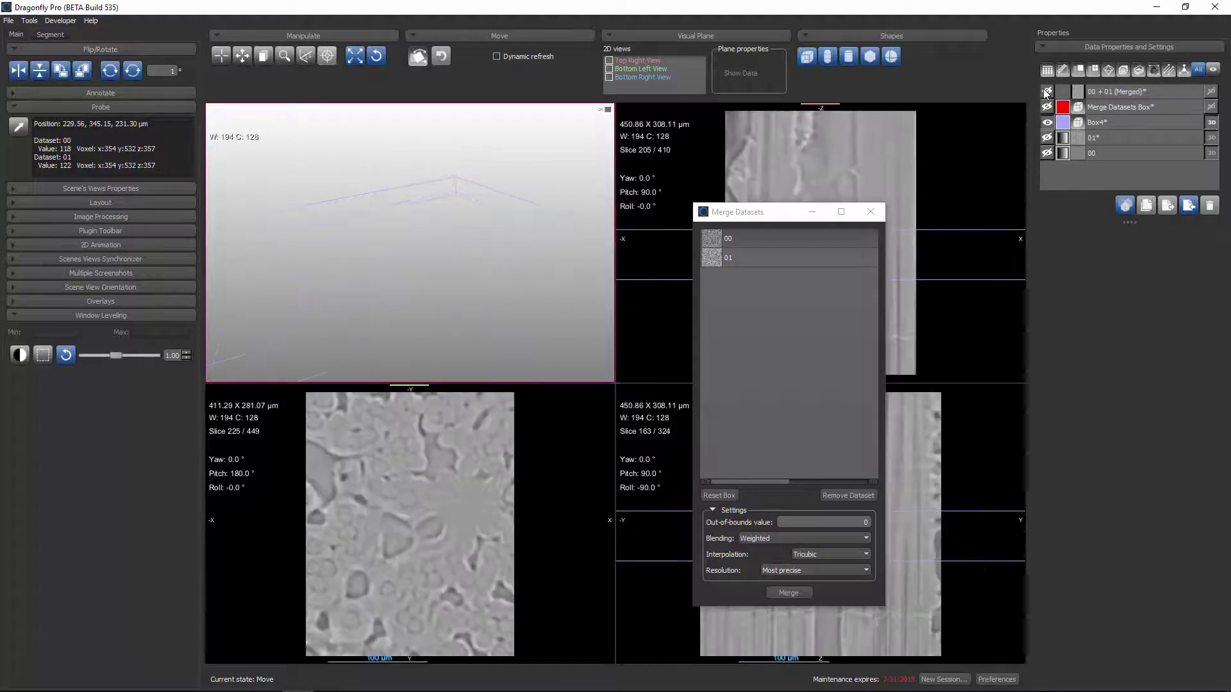
{"action": "left_click", "coordinate": [1046, 122]}
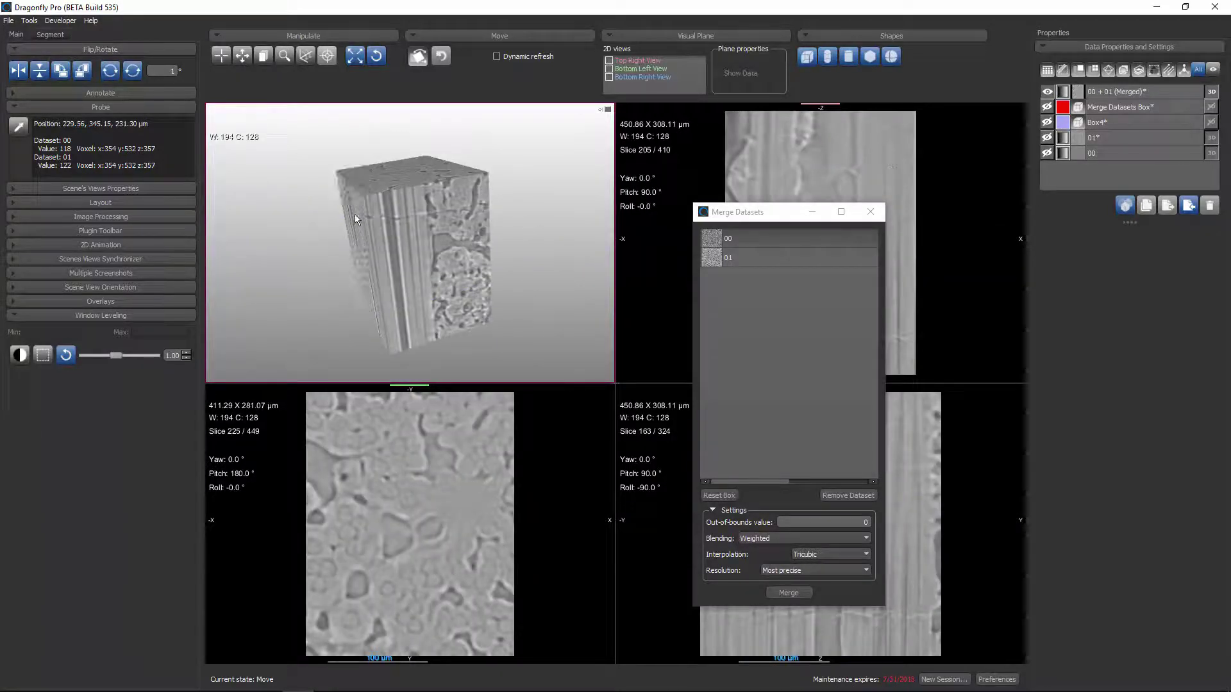
Compare the merged volume with datasets 00 and 01, showing each original one at a time beside it.
{"action": "left_click_drag", "start_coordinate": [464, 271], "coordinate": [582, 272]}
{"action": "scroll", "coordinate": [531, 277], "scroll_direction": "down", "scroll_amount": 3}
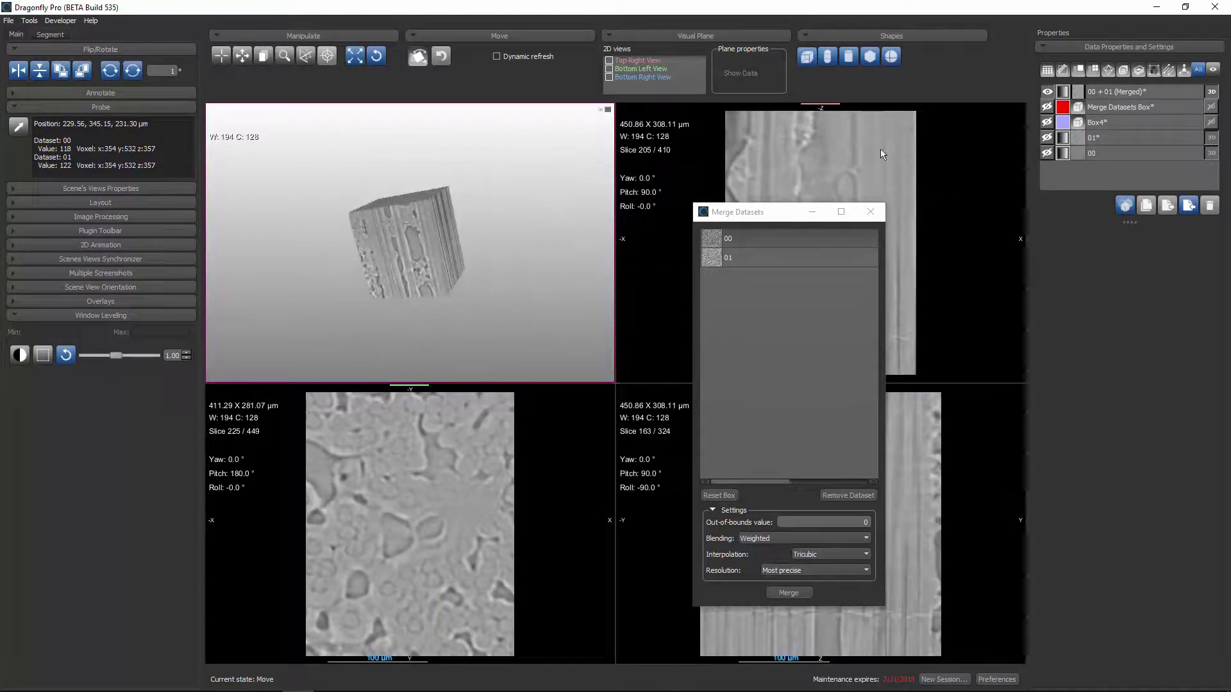
{"action": "left_click", "coordinate": [1047, 153]}
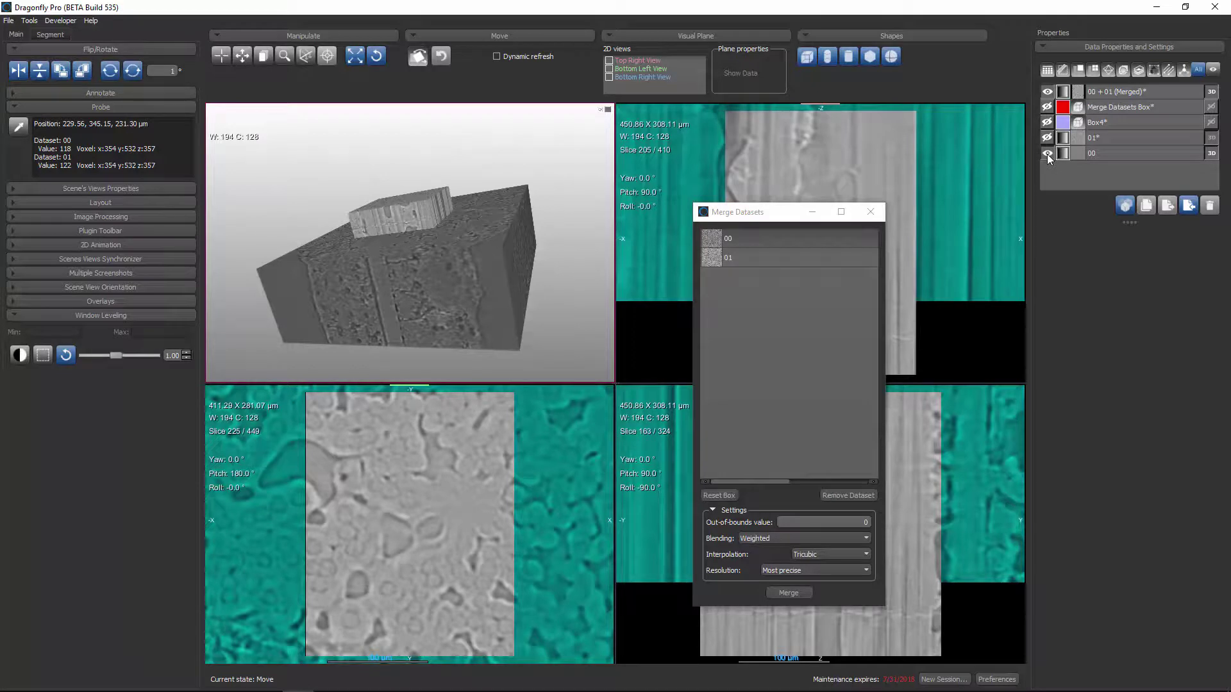
{"action": "left_click", "coordinate": [1047, 154]}
{"action": "left_click", "coordinate": [1047, 138]}
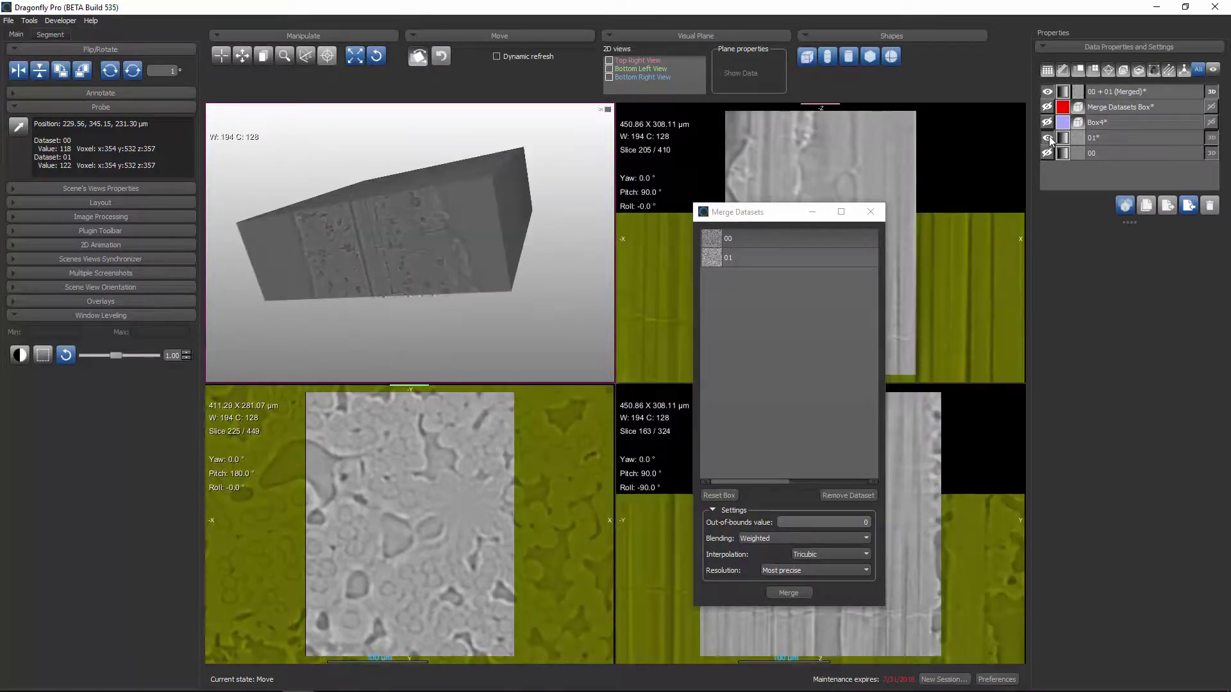
{"action": "left_click", "coordinate": [1048, 138]}
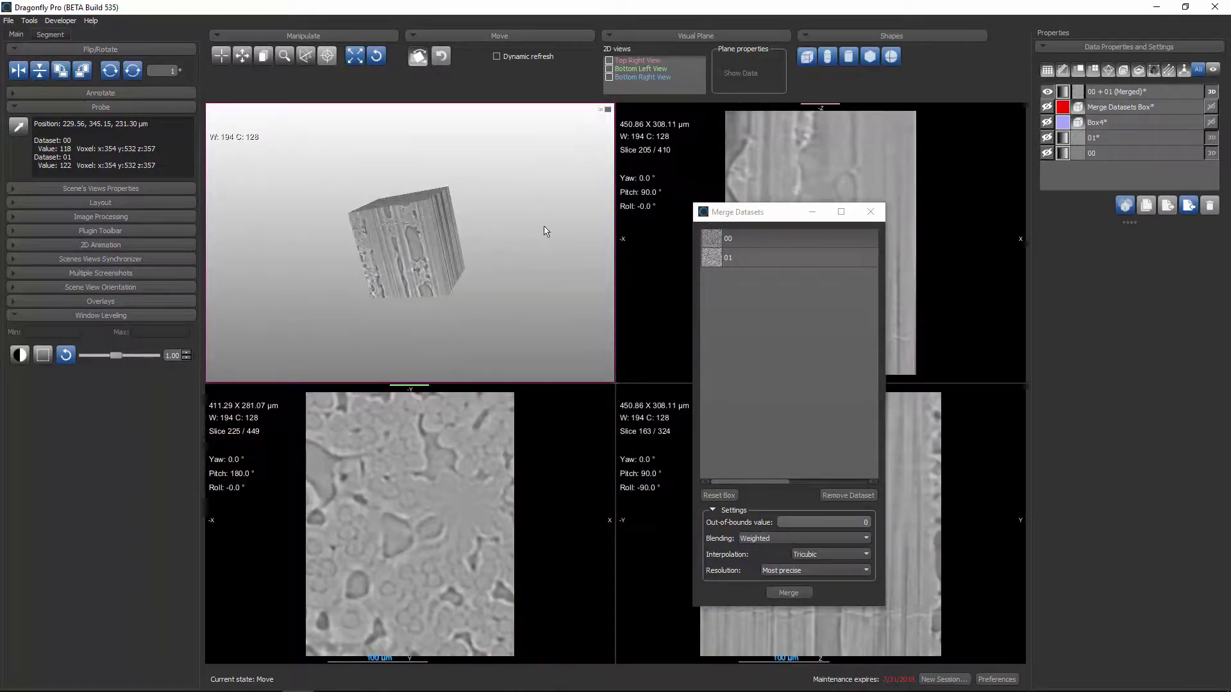
Examine the stitched sides of the merged volume in 3D and select dataset 00 in the merge list.
{"action": "left_click_drag", "start_coordinate": [545, 231], "coordinate": [384, 225]}
{"action": "scroll", "coordinate": [411, 244], "scroll_direction": "up", "scroll_amount": 5}
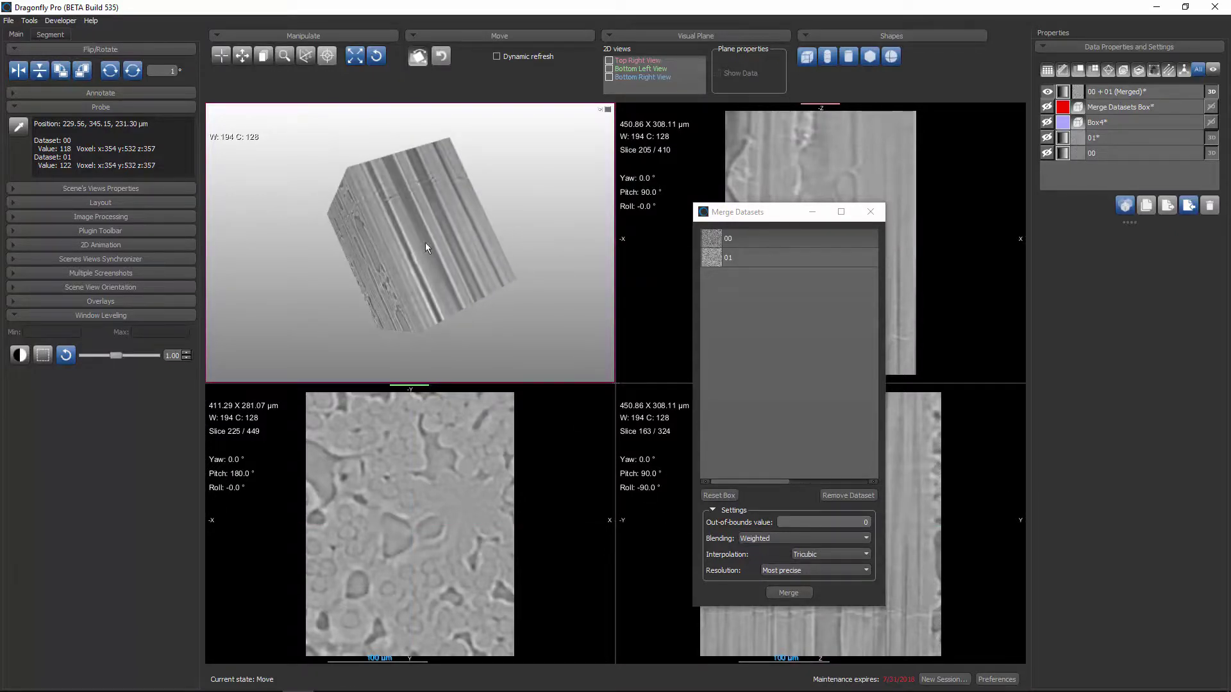
{"action": "left_click_drag", "start_coordinate": [425, 244], "coordinate": [495, 236]}
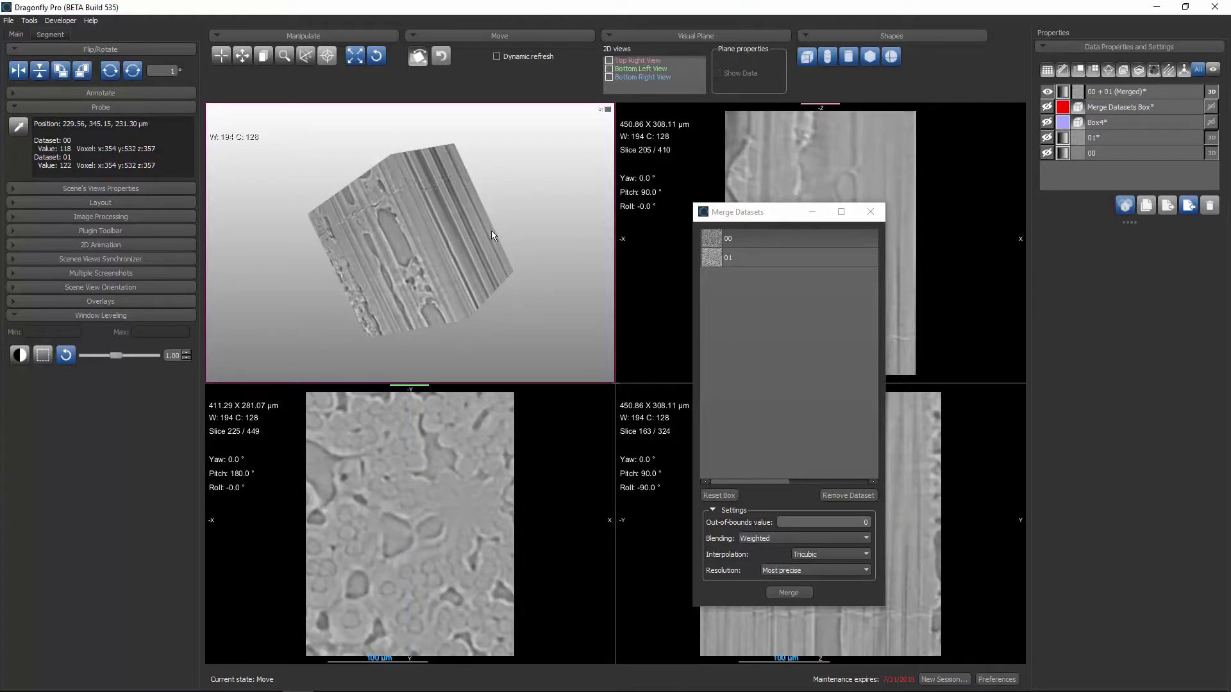
{"action": "left_click", "coordinate": [740, 239]}
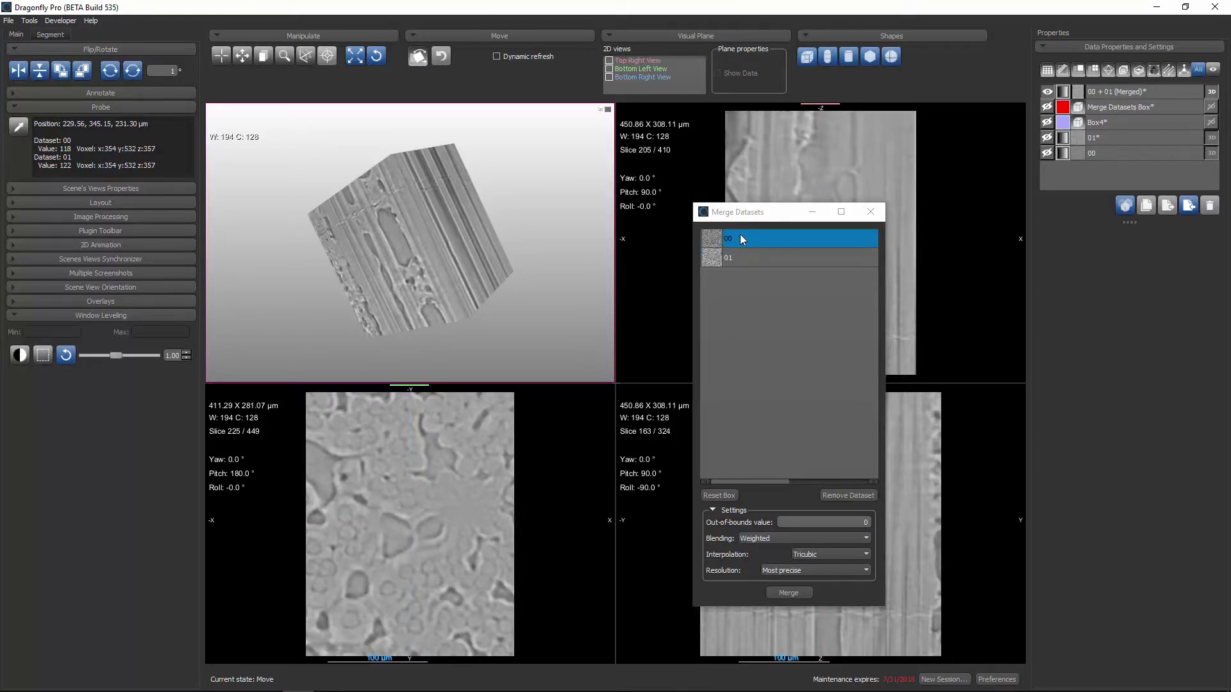